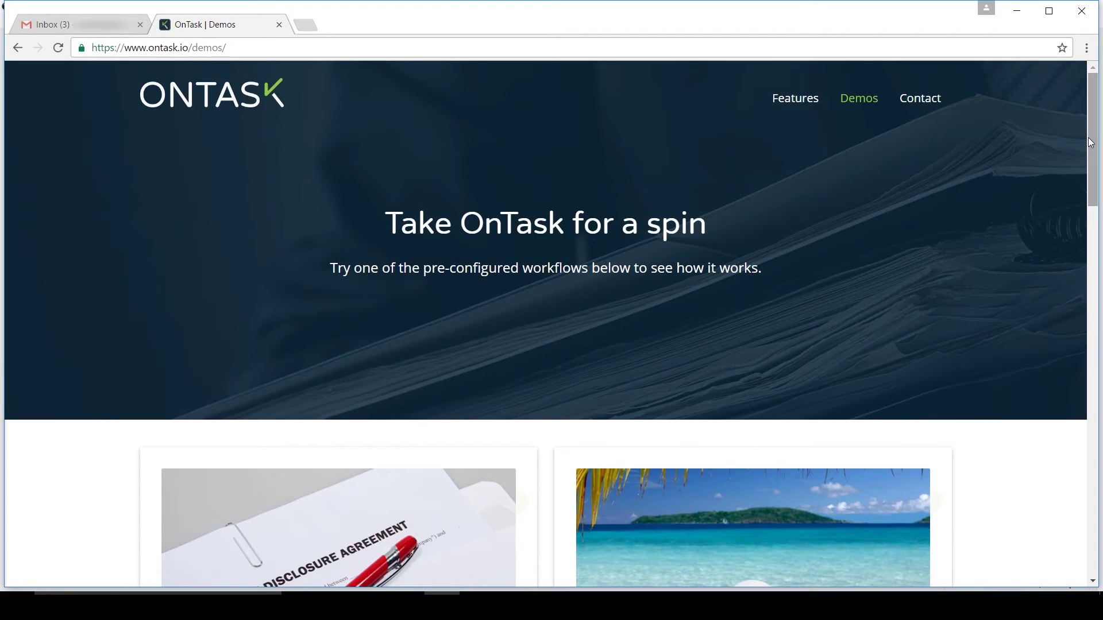
{"action": "scroll", "coordinate": [1091, 130], "scroll_direction": "down", "scroll_amount": 1}
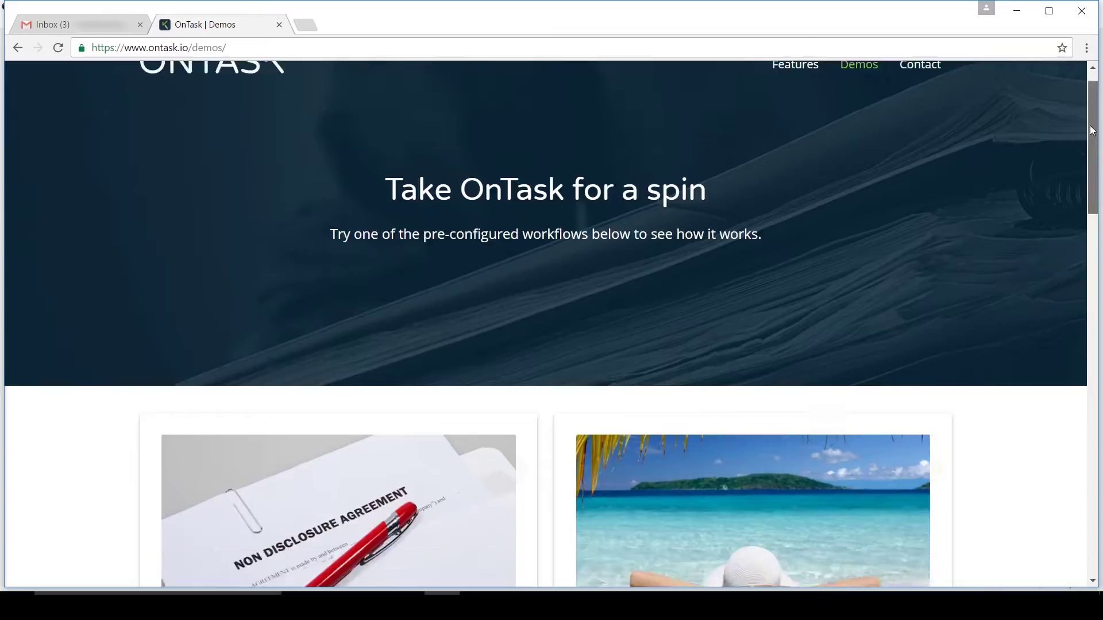
{"action": "left_click_drag", "start_coordinate": [1091, 130], "coordinate": [1084, 272]}
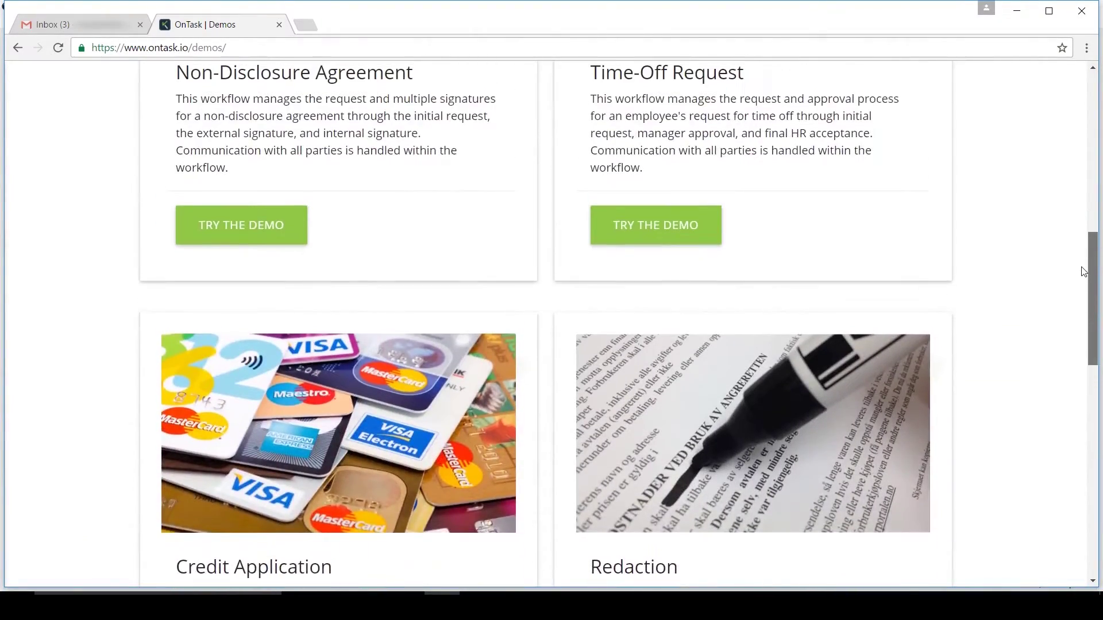
{"action": "left_click_drag", "start_coordinate": [1084, 271], "coordinate": [1084, 195]}
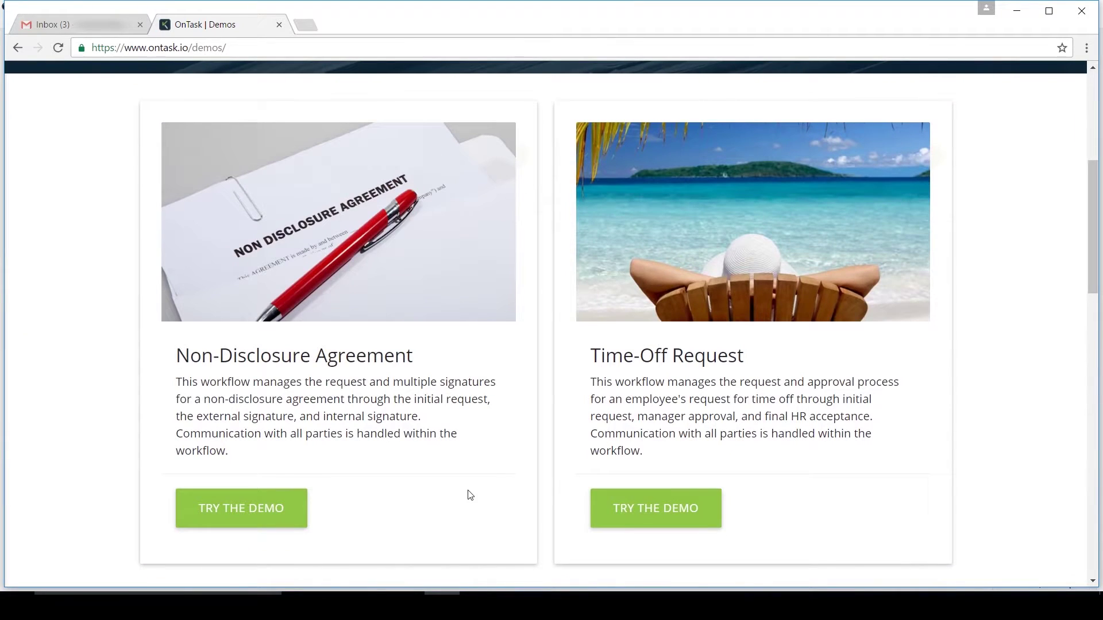
Step: Launch the demo from the Non-Disclosure Agreement card
{"action": "left_click", "coordinate": [279, 510]}
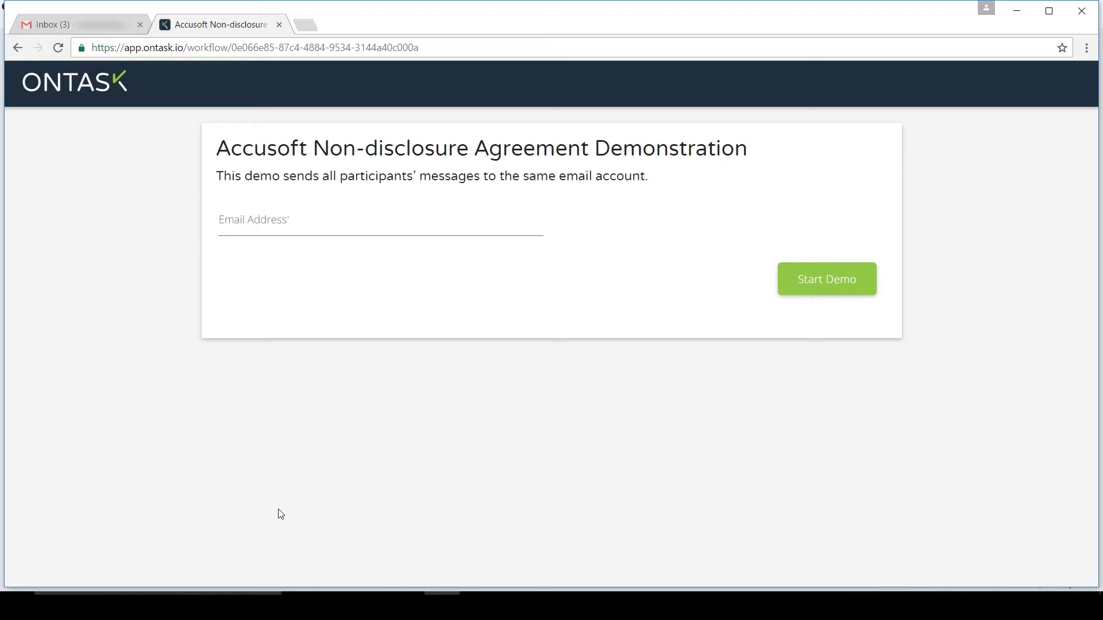
Step: Start the NDA demo using the suggested email address
{"action": "left_click", "coordinate": [348, 215]}
{"action": "type", "text": "test"}
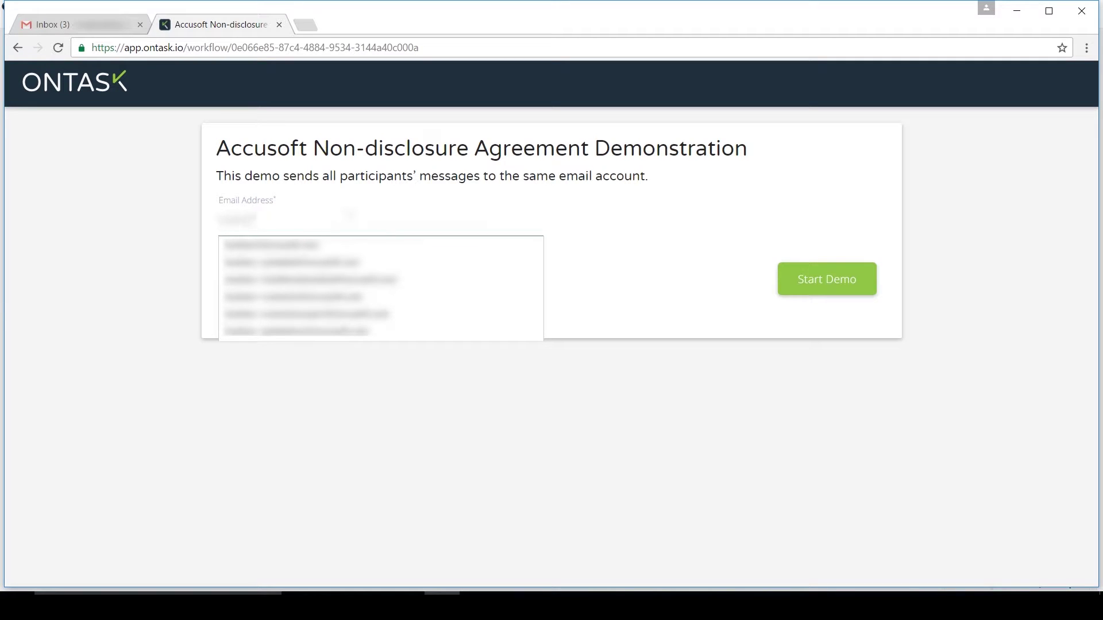
{"action": "key", "text": "Down"}
{"action": "key", "text": "Return"}
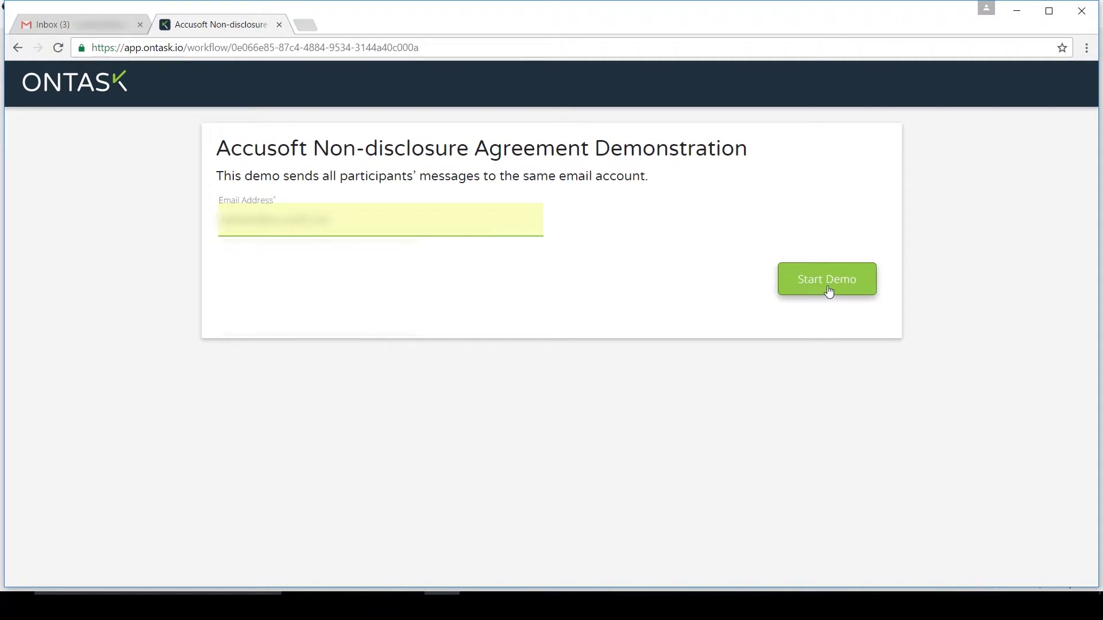
{"action": "left_click", "coordinate": [828, 292]}
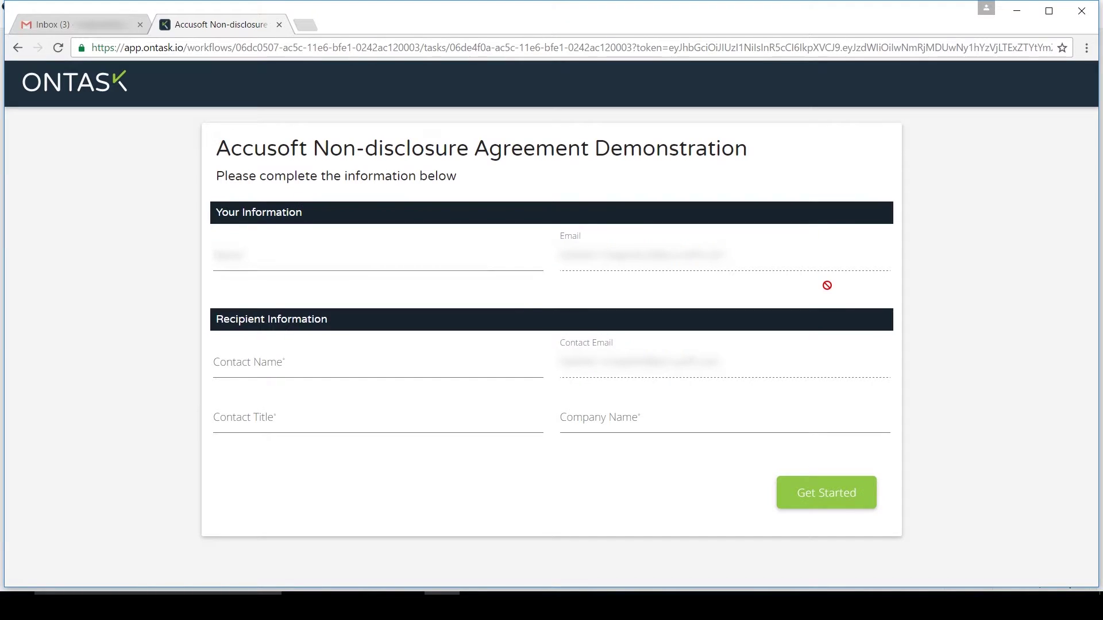
Step: Submit your name and recipient Jane Doe, CEO of Some Company
{"action": "left_click", "coordinate": [321, 264]}
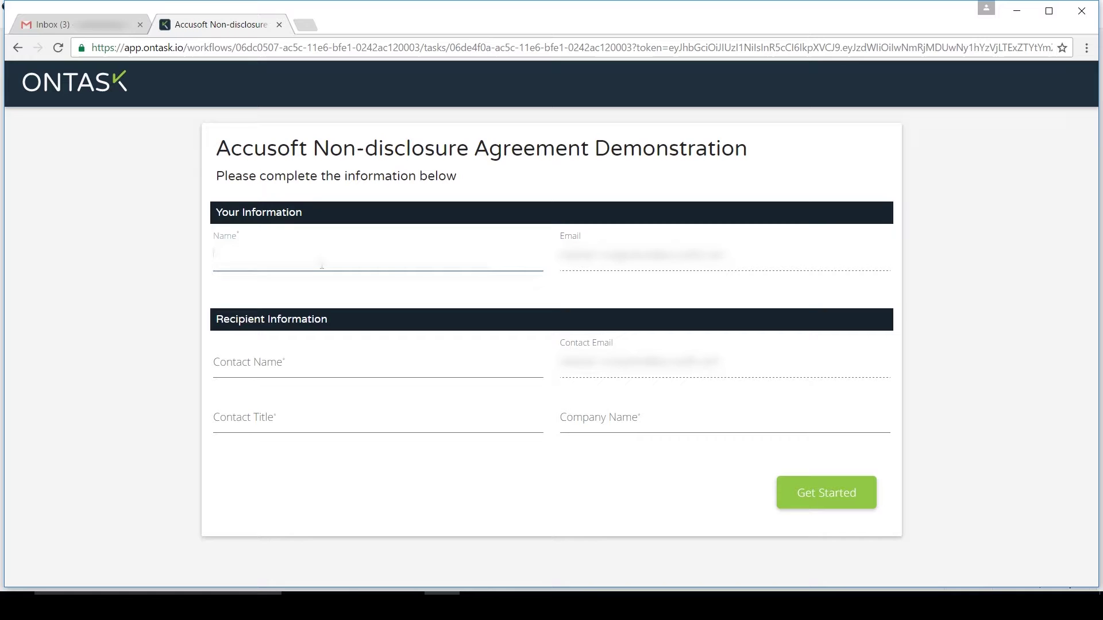
{"action": "type", "text": "John Doe"}
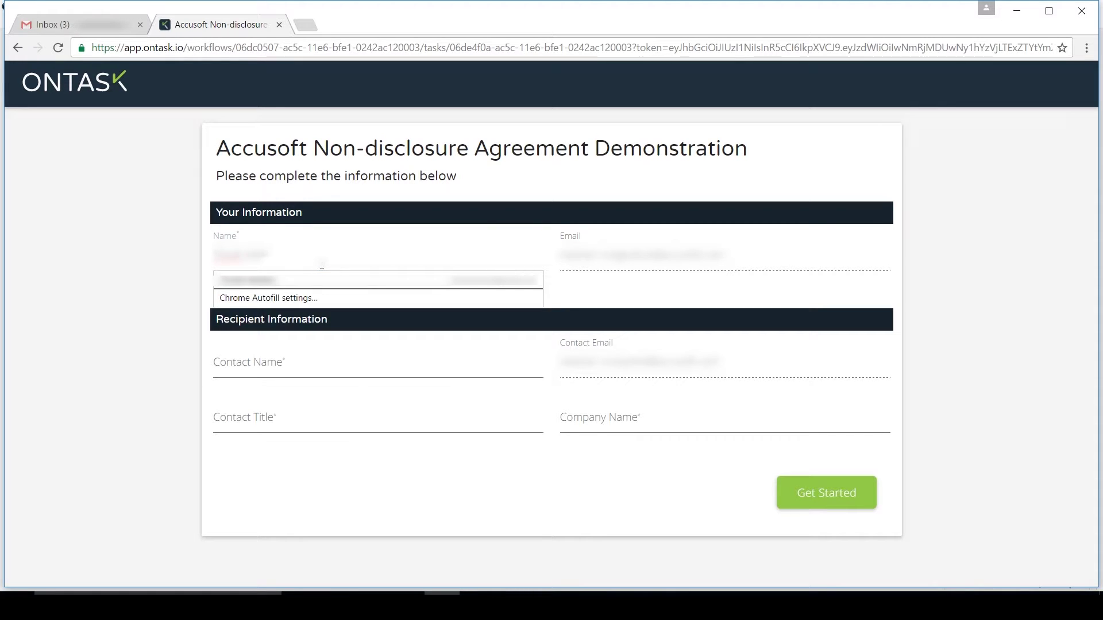
{"action": "key", "text": "Tab"}
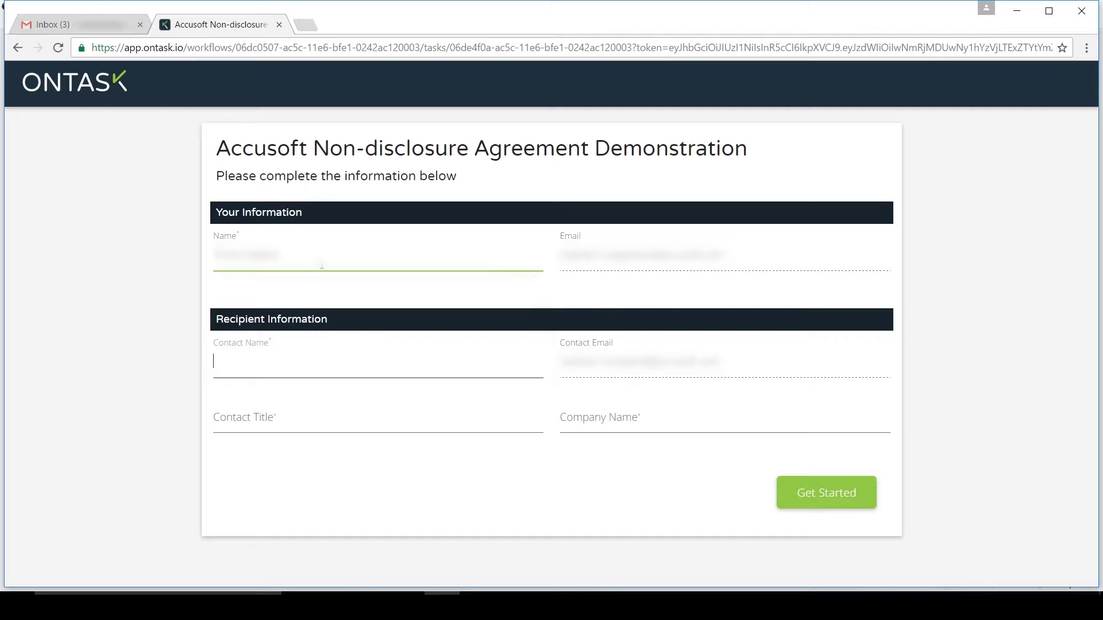
{"action": "type", "text": "J"}
{"action": "type", "text": "ane Doe"}
{"action": "key", "text": "Tab"}
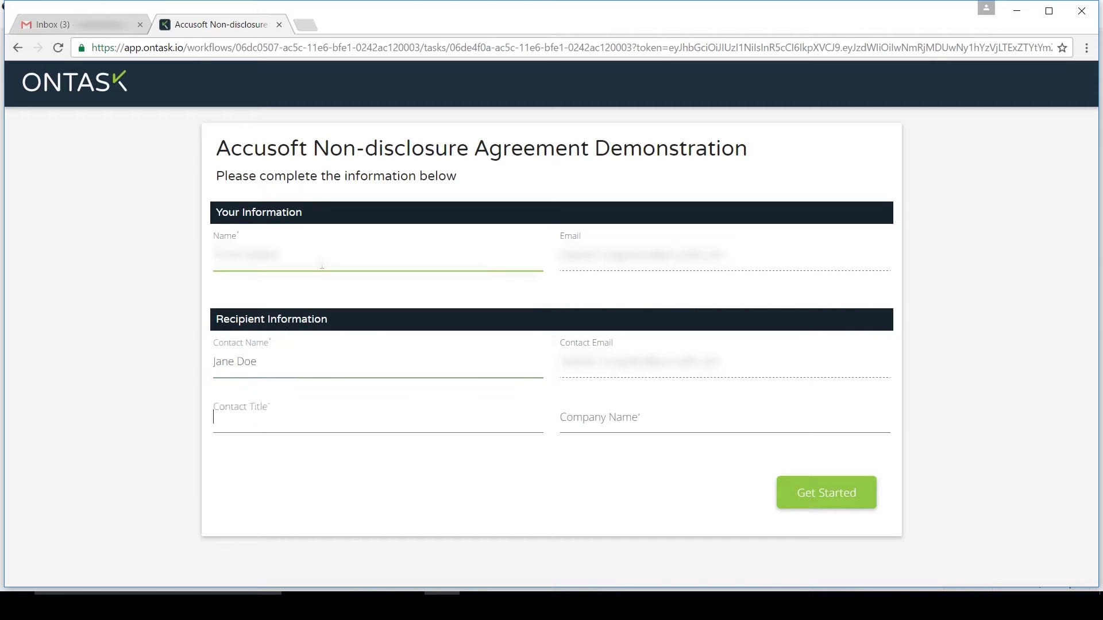
{"action": "type", "text": "CEO"}
{"action": "key", "text": "Tab"}
{"action": "type", "text": "Some"}
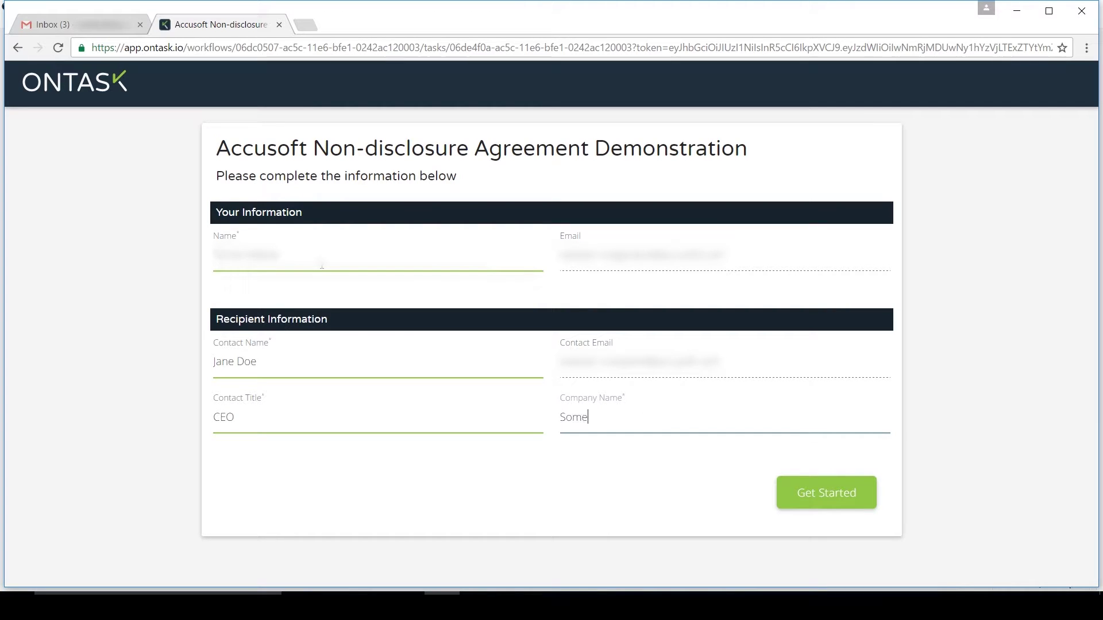
{"action": "type", "text": " Company"}
{"action": "left_click", "coordinate": [824, 496]}
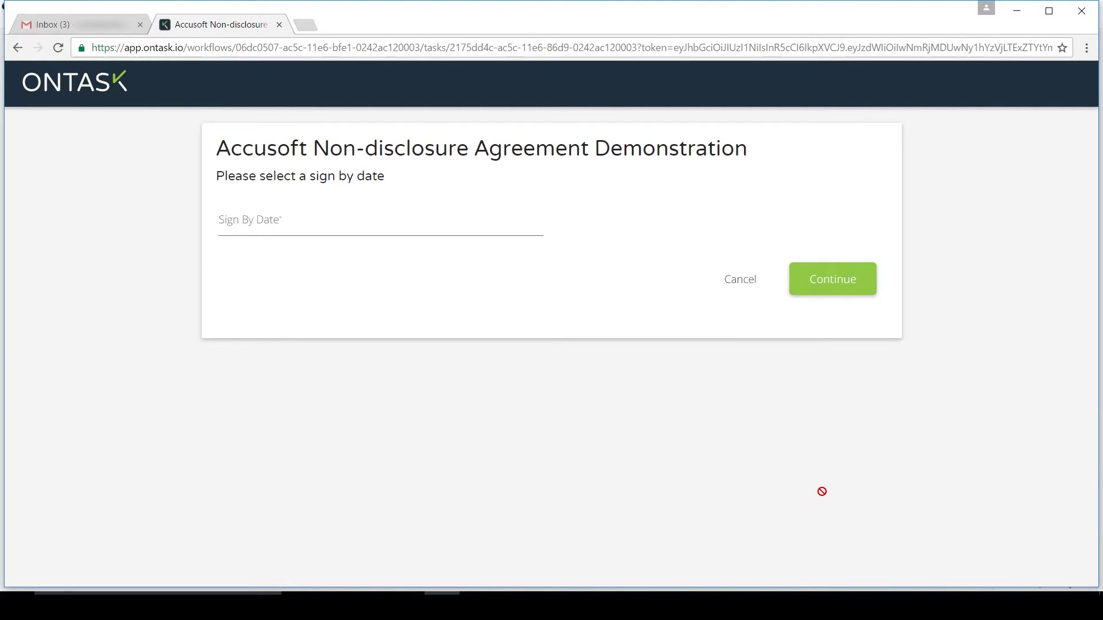
Step: Set the sign-by date to November 18, 2016 and confirm countersigner John Doe, CEO
{"action": "left_click", "coordinate": [336, 228]}
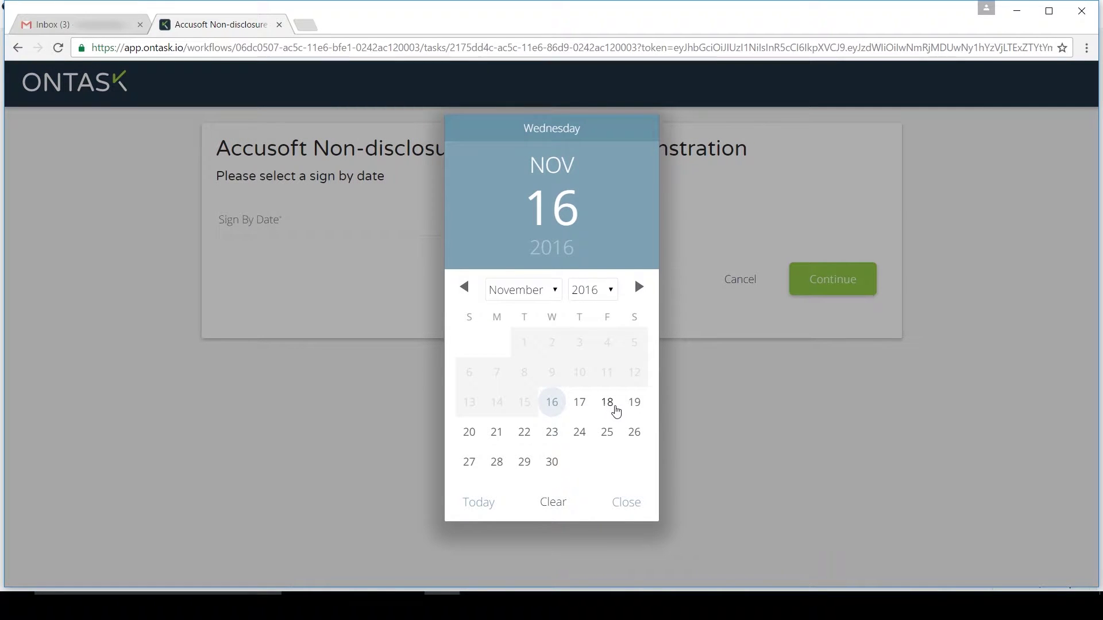
{"action": "left_click", "coordinate": [615, 406]}
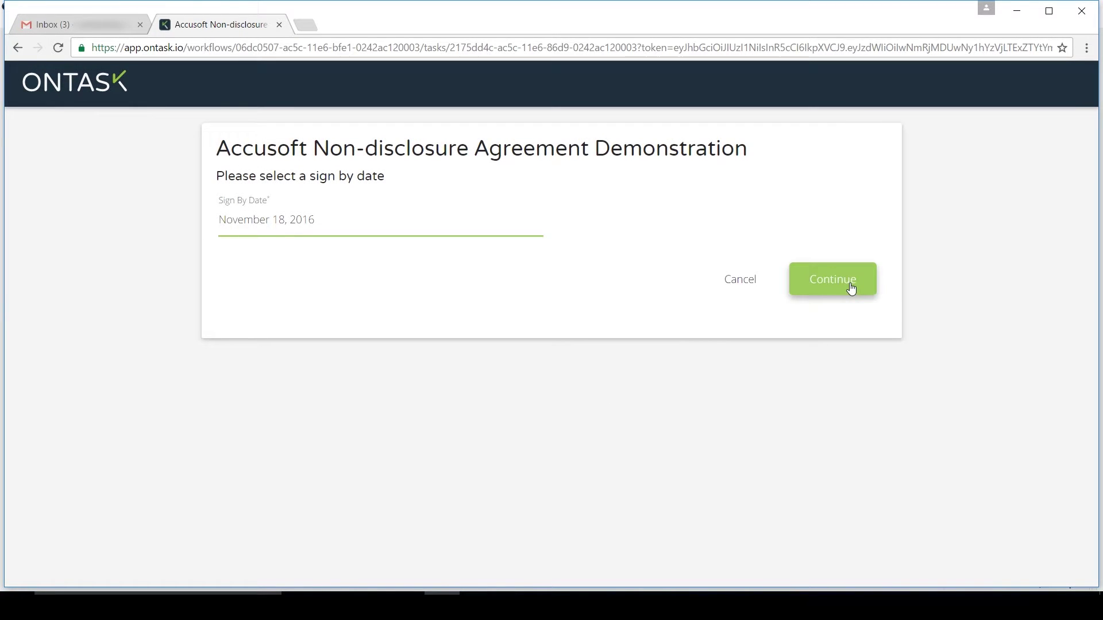
{"action": "left_click", "coordinate": [850, 287]}
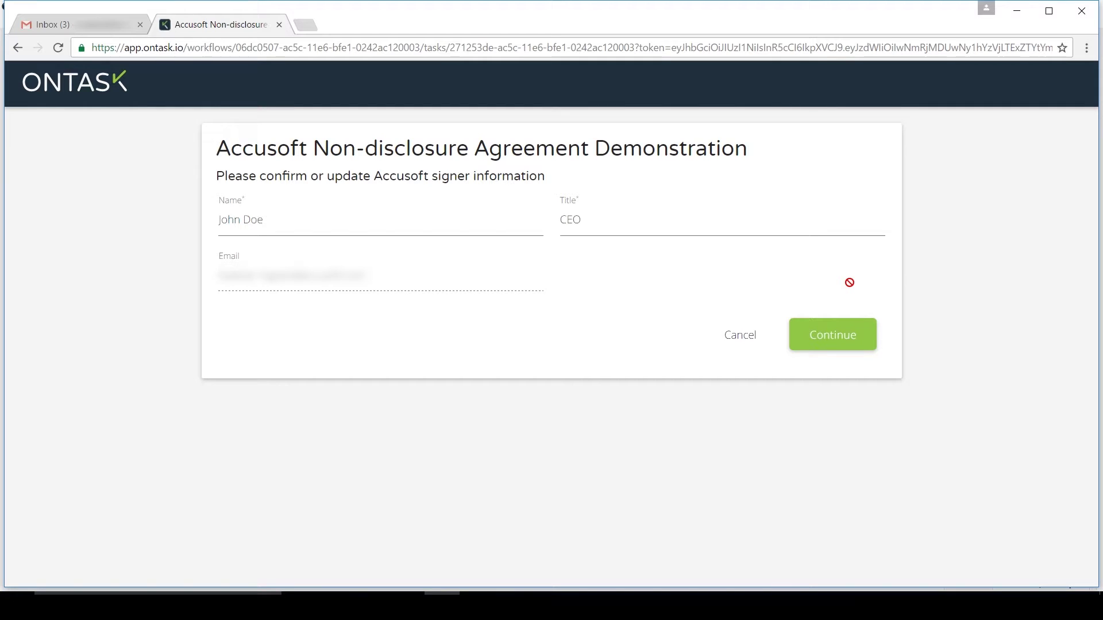
{"action": "left_click", "coordinate": [831, 329]}
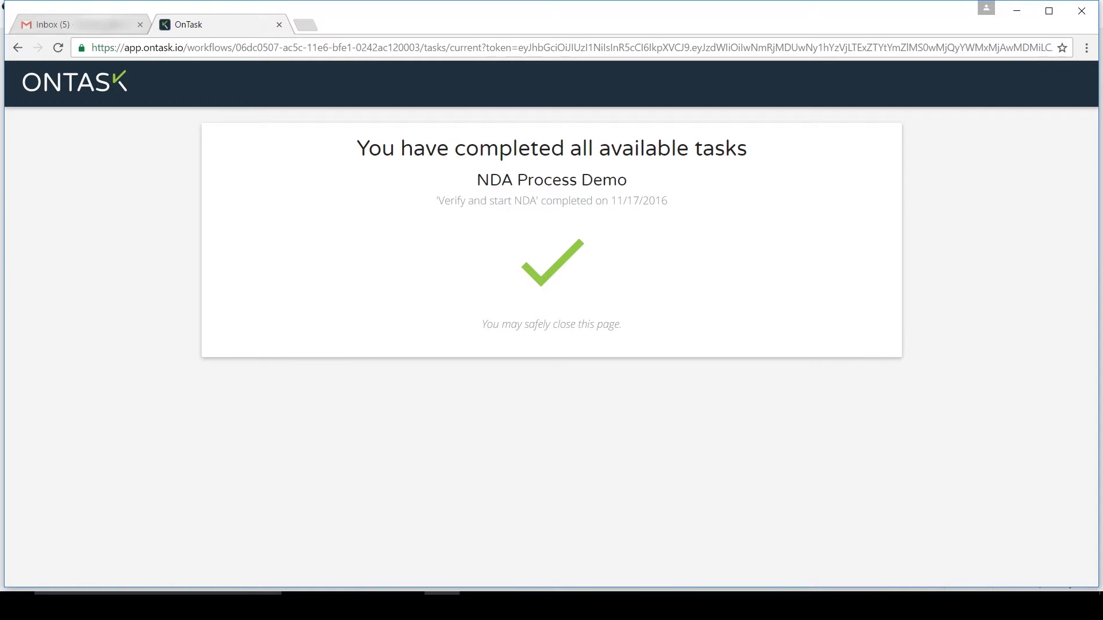
Step: Read the invitation-sent email, then follow the NDA signing request's Review and Sign link
{"action": "left_click", "coordinate": [51, 25]}
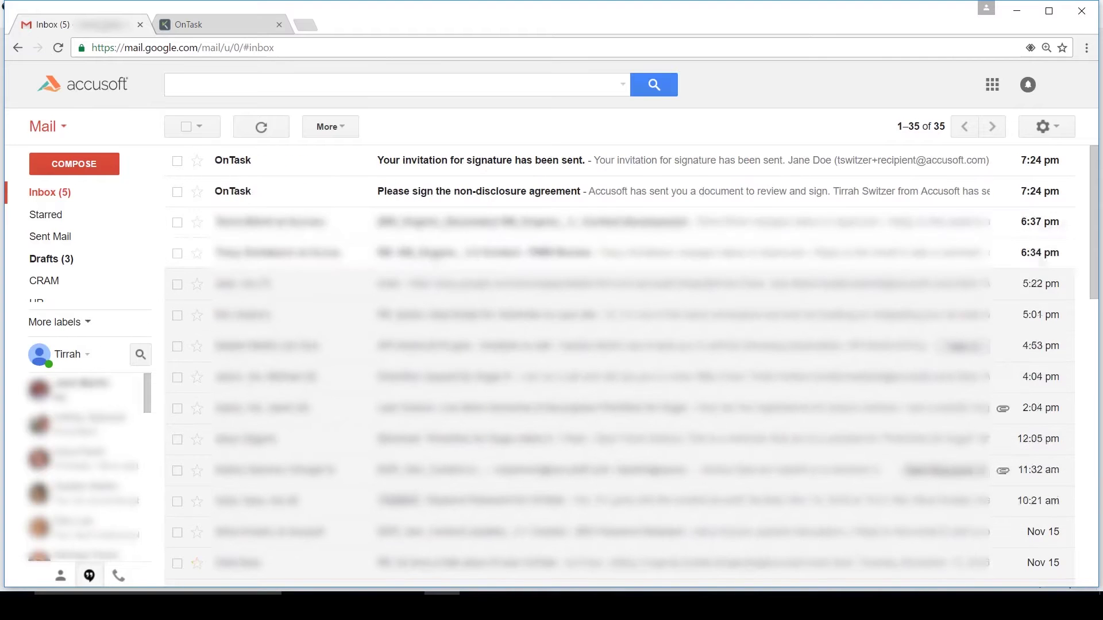
{"action": "left_click", "coordinate": [429, 163]}
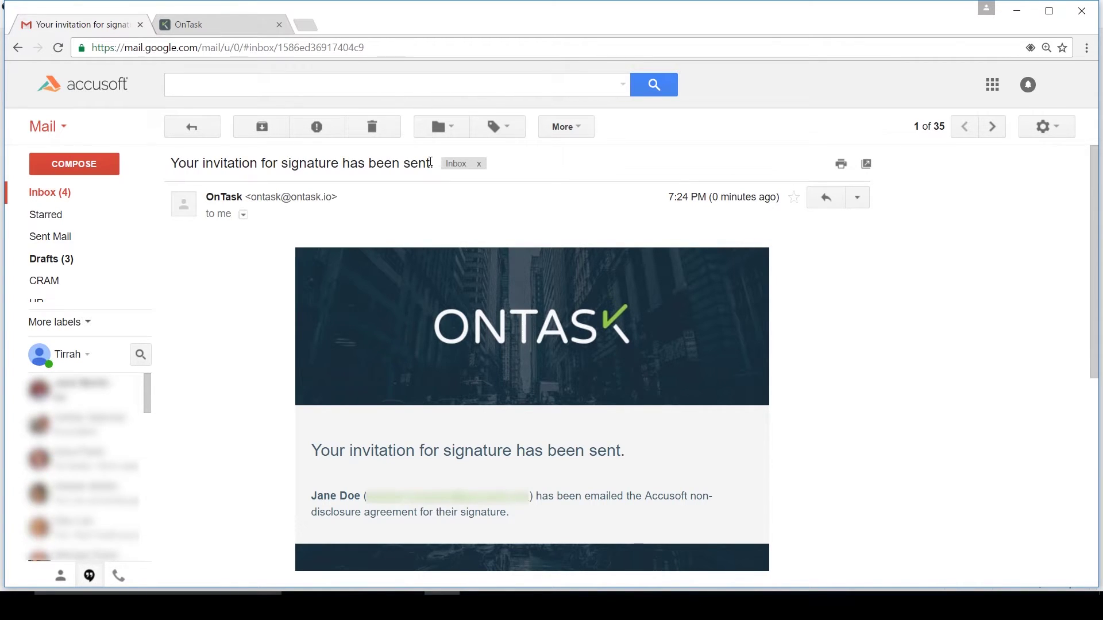
{"action": "left_click", "coordinate": [206, 127]}
{"action": "left_click", "coordinate": [390, 196]}
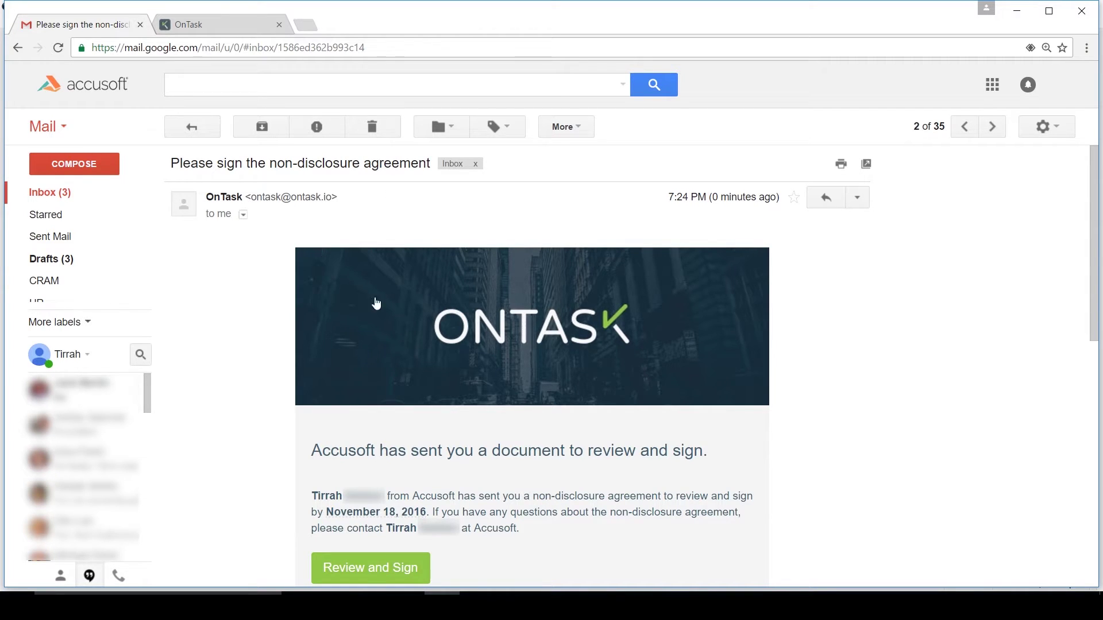
{"action": "left_click", "coordinate": [405, 294]}
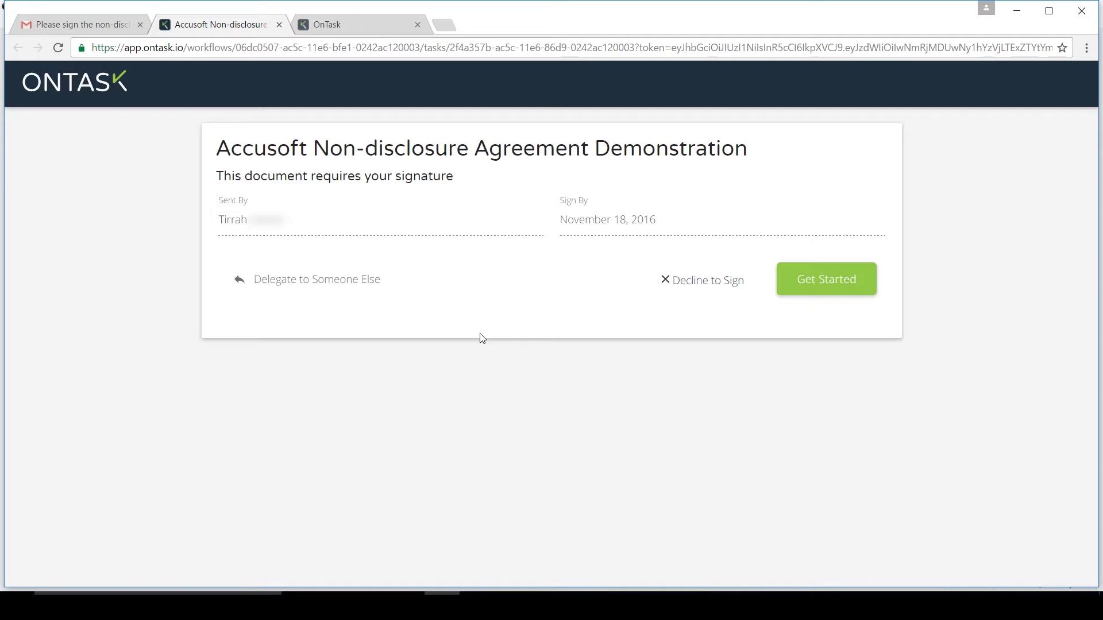
{"action": "left_click", "coordinate": [699, 284]}
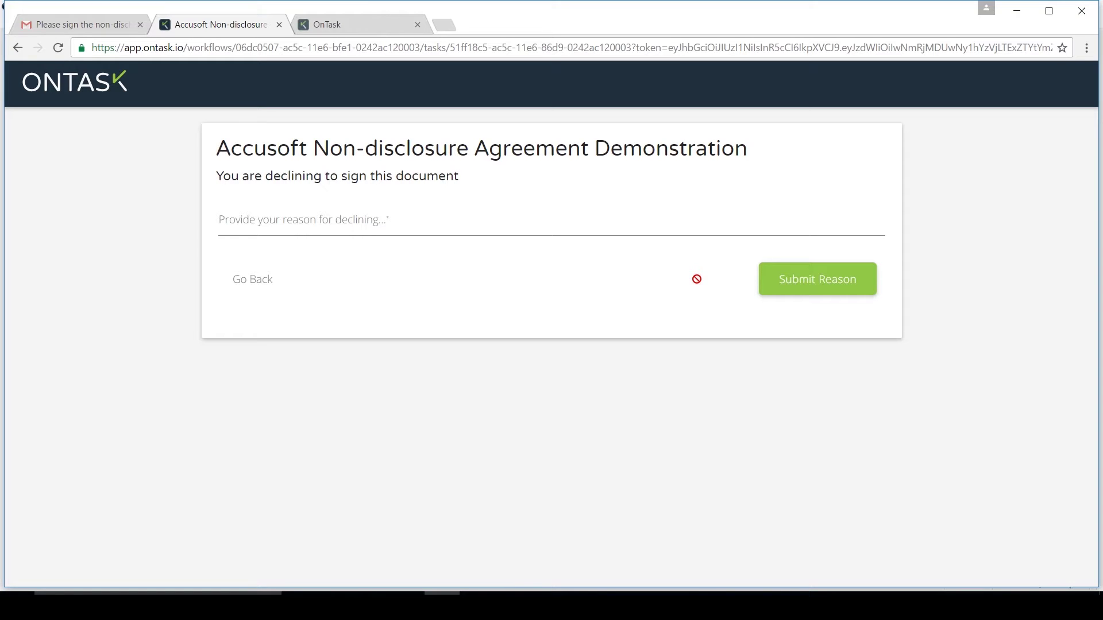
{"action": "left_click", "coordinate": [257, 291]}
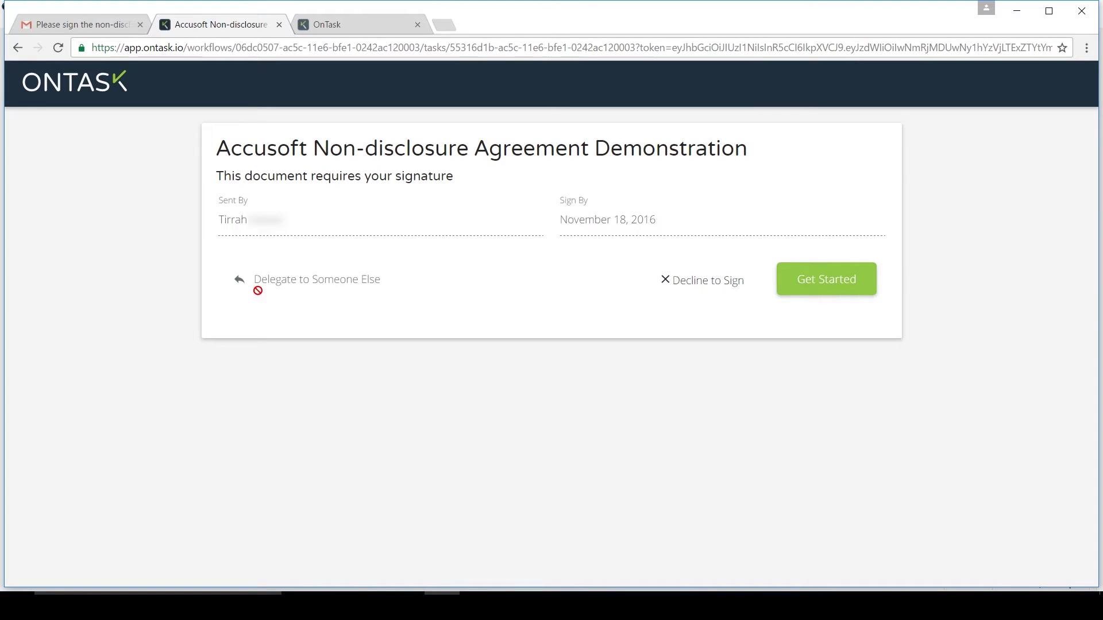
{"action": "left_click", "coordinate": [296, 285]}
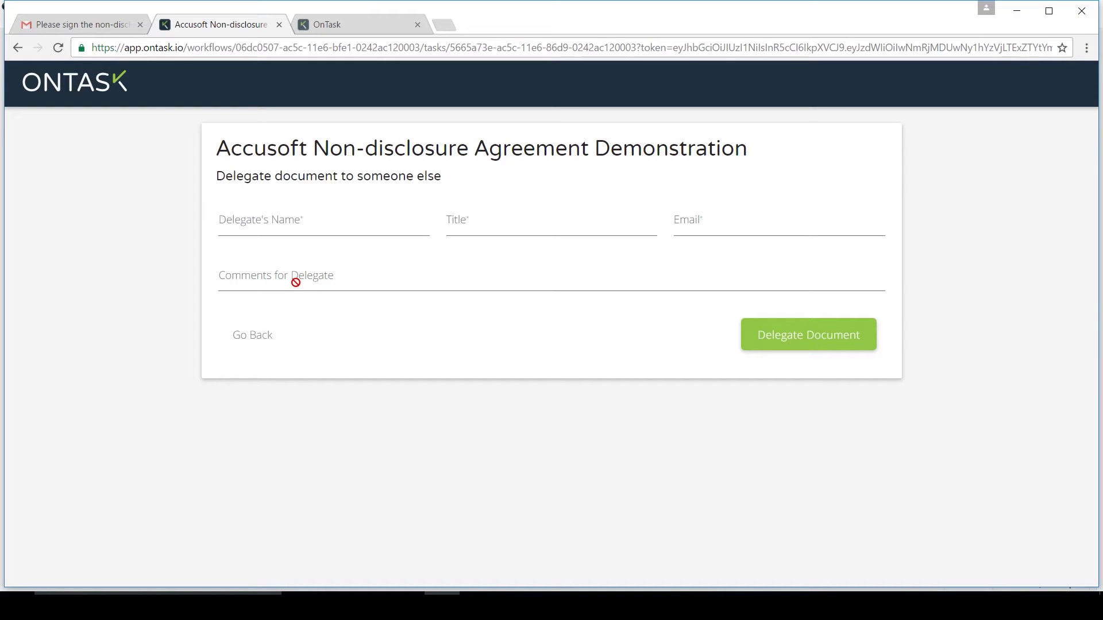
{"action": "left_click", "coordinate": [251, 334]}
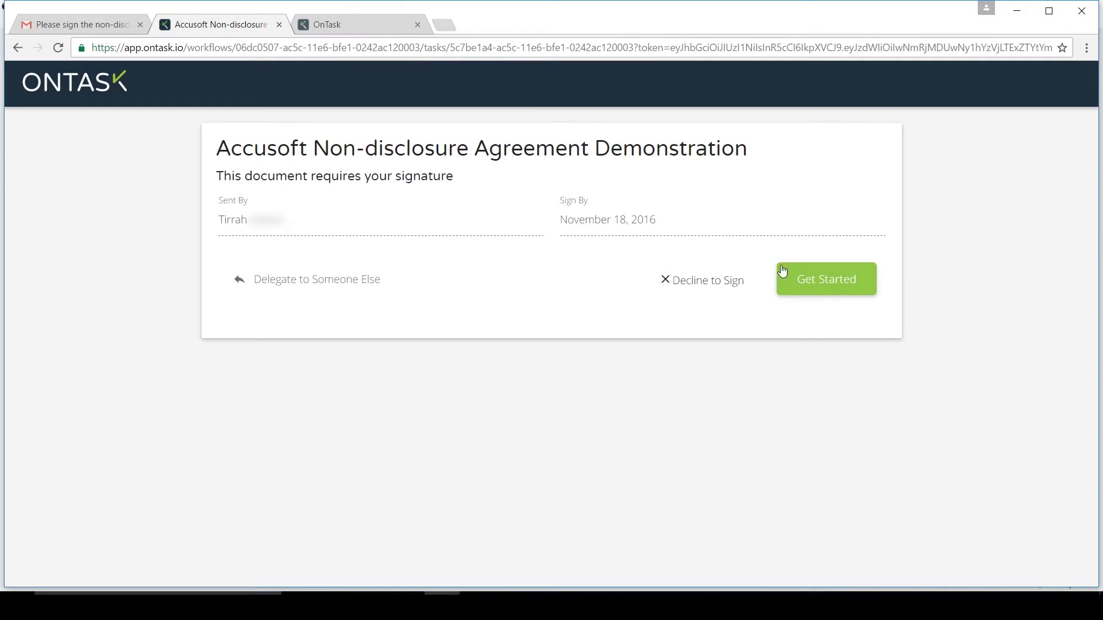
Step: Begin the signing task and confirm Jane Doe's name, title and company
{"action": "left_click", "coordinate": [815, 287]}
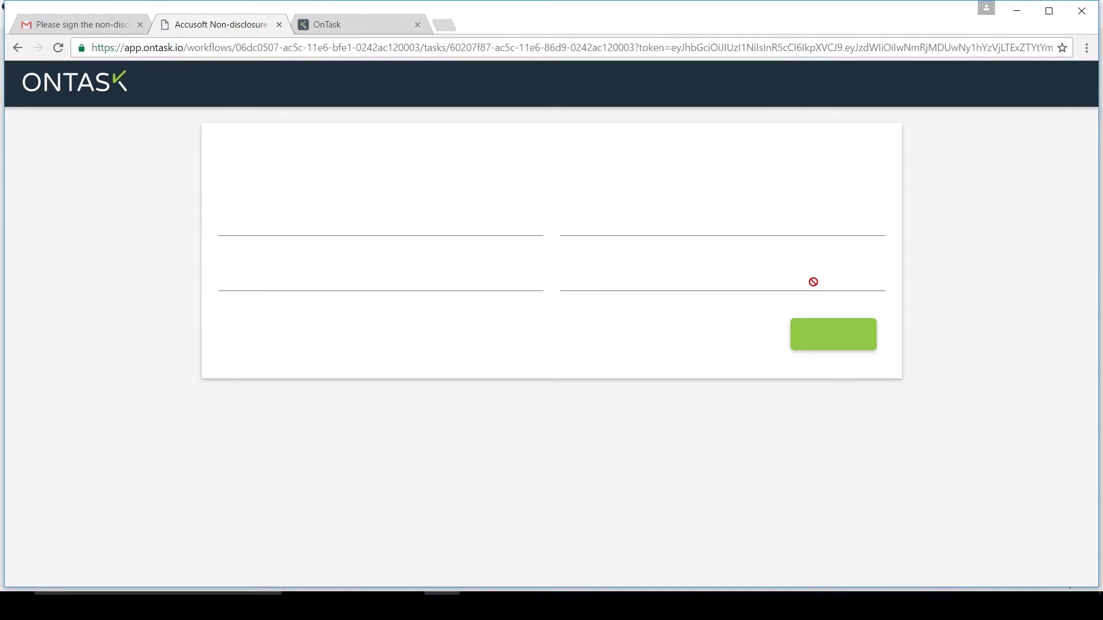
{"action": "left_click", "coordinate": [825, 332]}
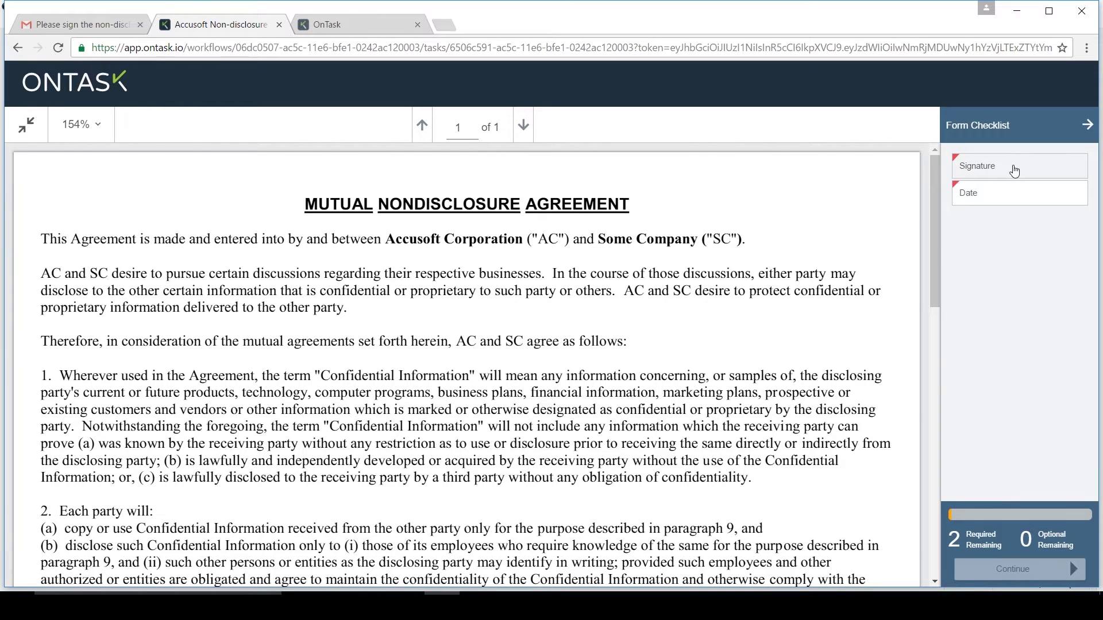
Step: Place and accept Jane Doe's drawn signature in the Some Company signature field
{"action": "left_click", "coordinate": [1013, 175]}
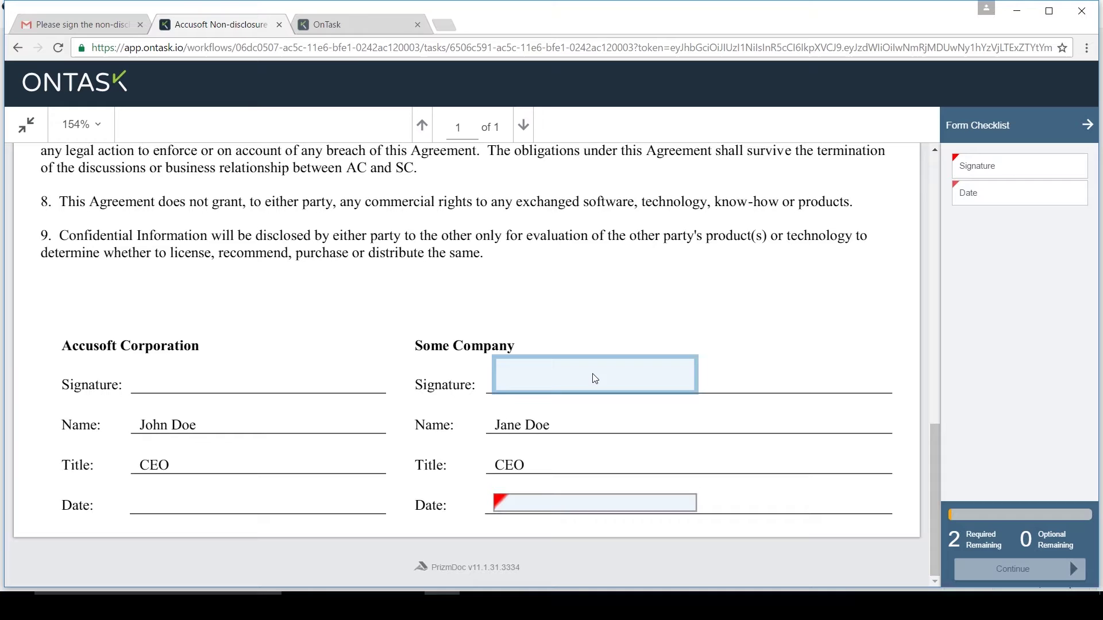
{"action": "left_click", "coordinate": [593, 379]}
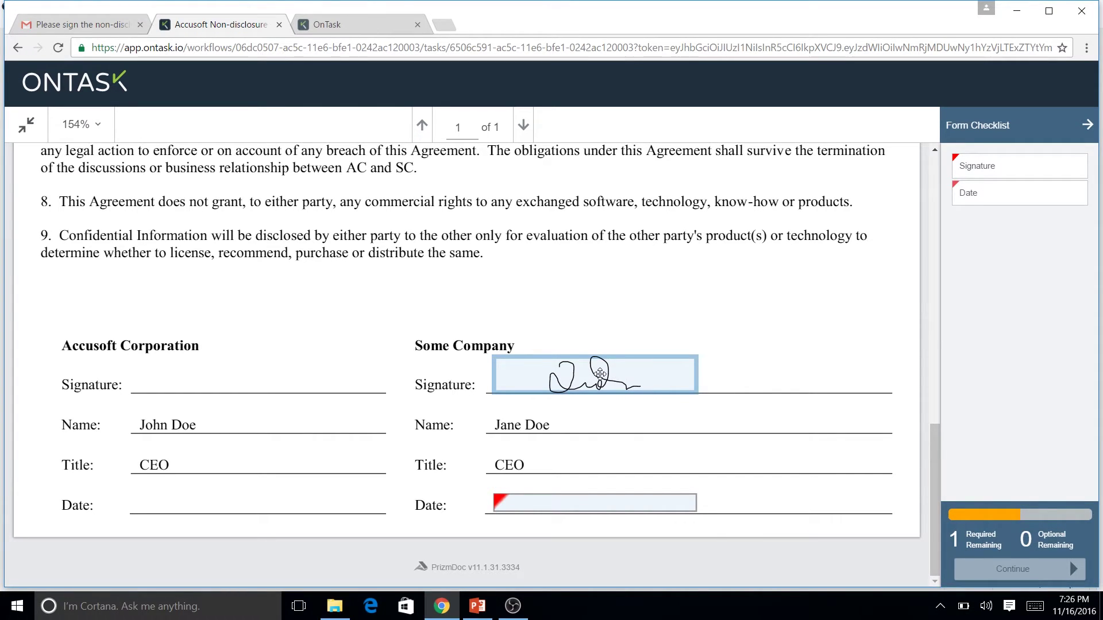
{"action": "left_click", "coordinate": [599, 377]}
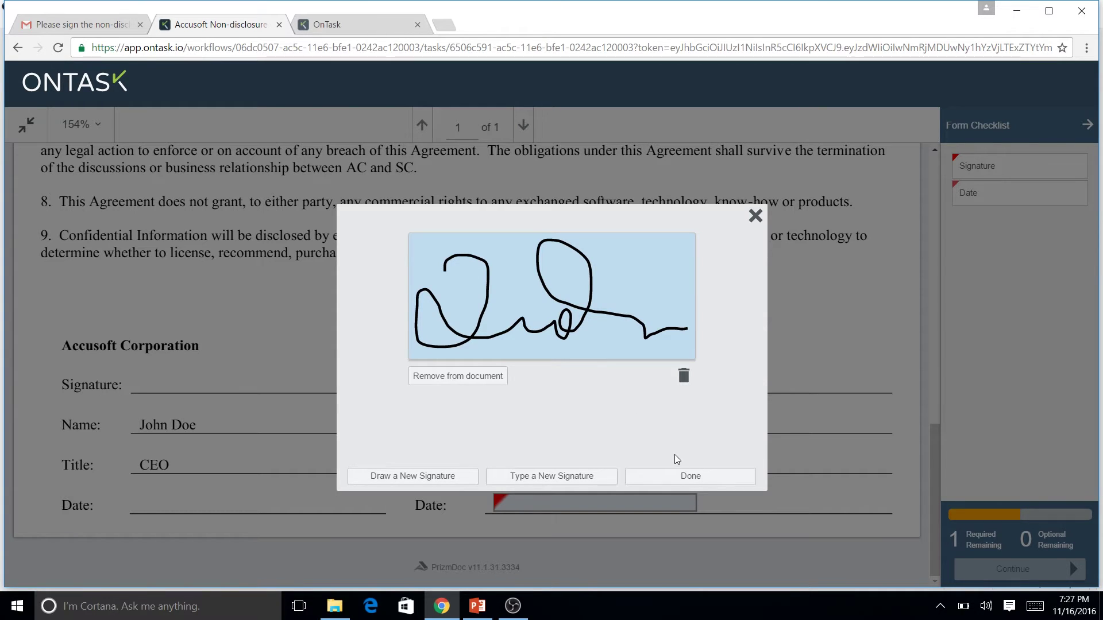
{"action": "left_click", "coordinate": [690, 477]}
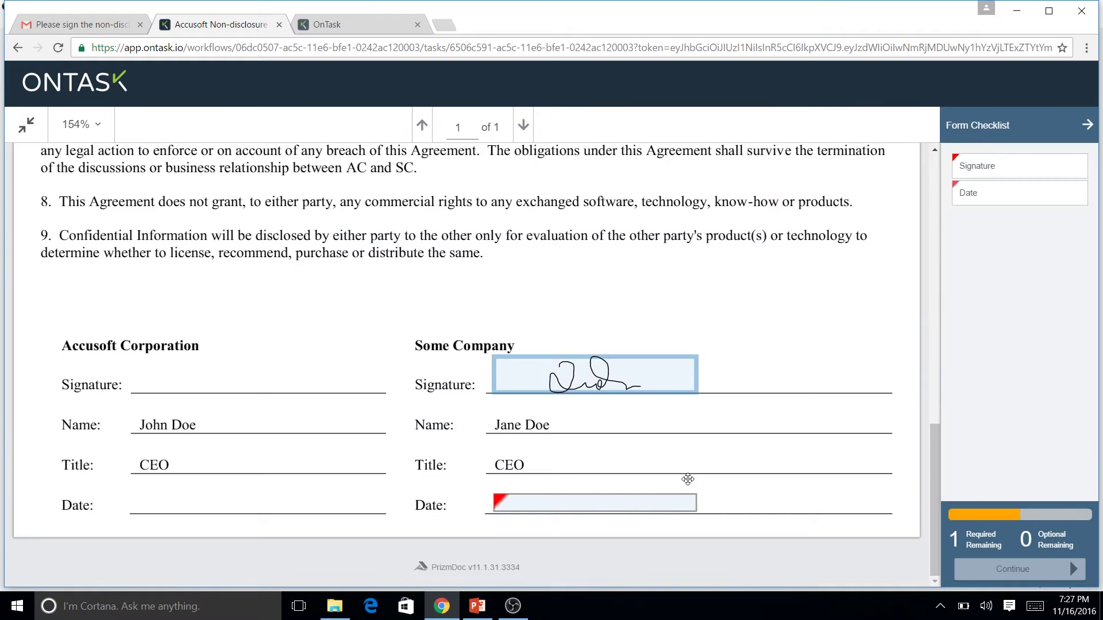
Step: Date Some Company's signature 11/16/2016 and submit the signed agreement
{"action": "left_click", "coordinate": [608, 509]}
{"action": "left_click", "coordinate": [589, 453]}
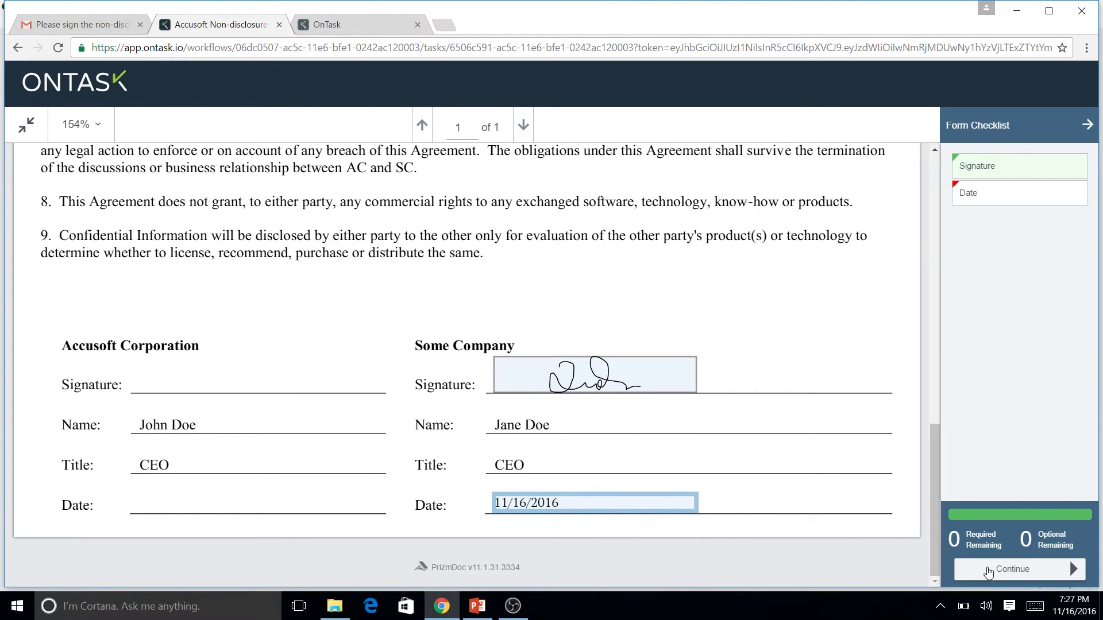
{"action": "left_click", "coordinate": [988, 571]}
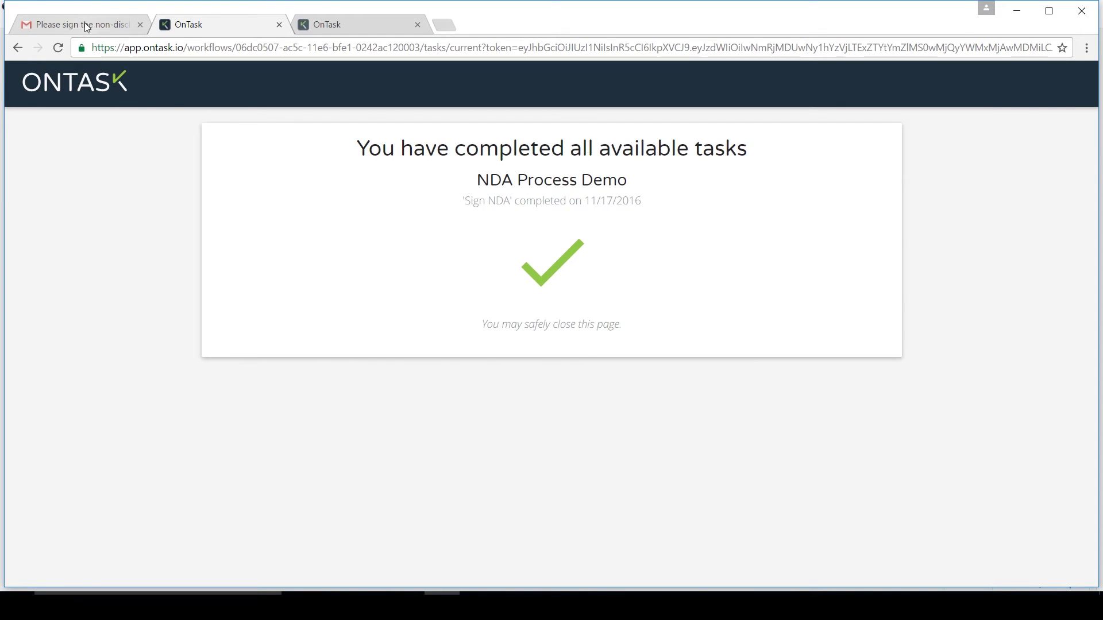
Step: Delete the used signing email and read the almost-complete notice
{"action": "left_click", "coordinate": [77, 24]}
{"action": "left_click", "coordinate": [371, 126]}
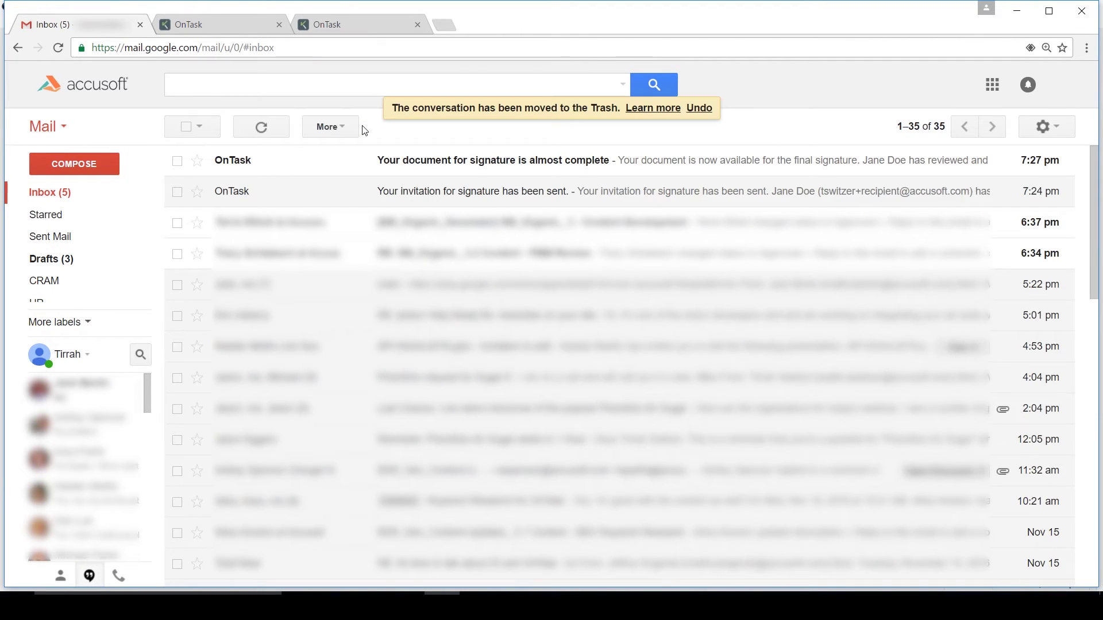
{"action": "left_click", "coordinate": [422, 161]}
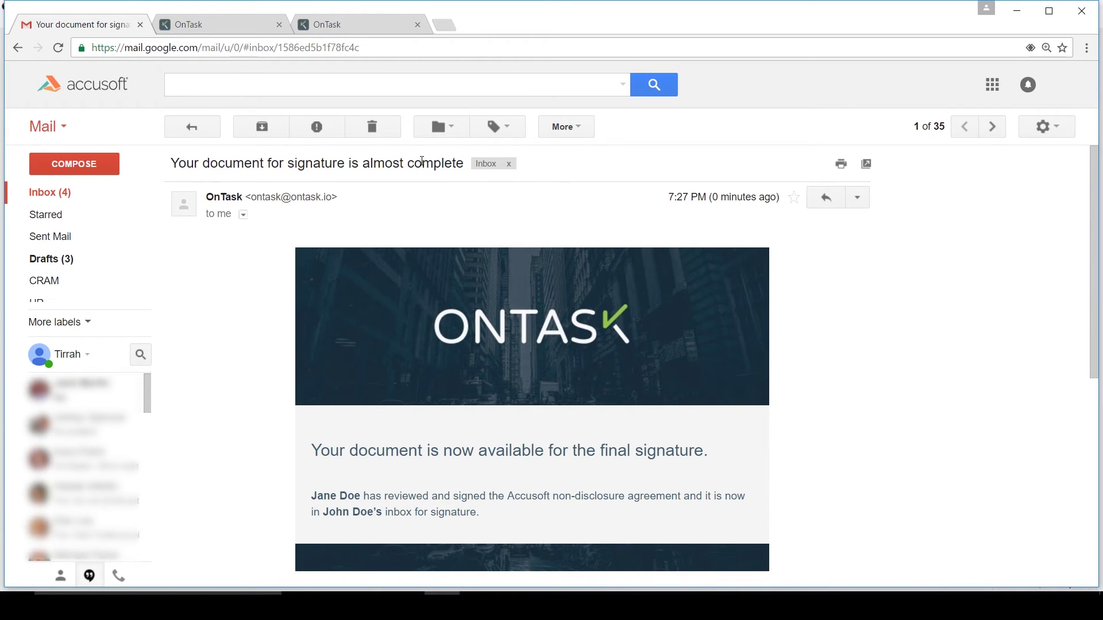
Step: Refresh the inbox and follow the countersign request's link to the agreement
{"action": "left_click", "coordinate": [187, 136]}
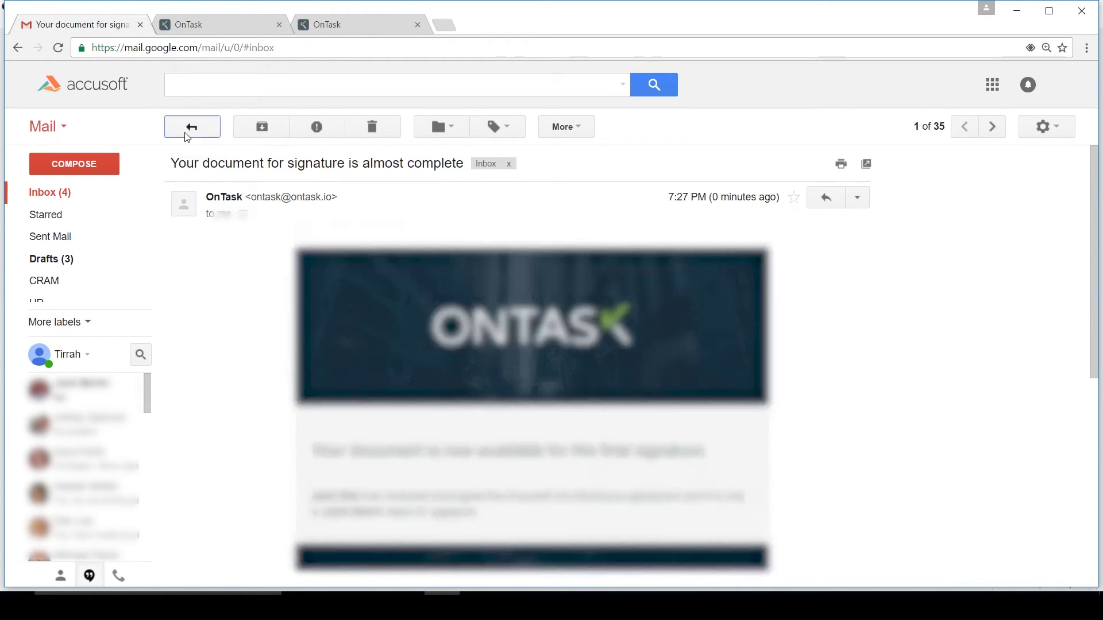
{"action": "left_click", "coordinate": [60, 198]}
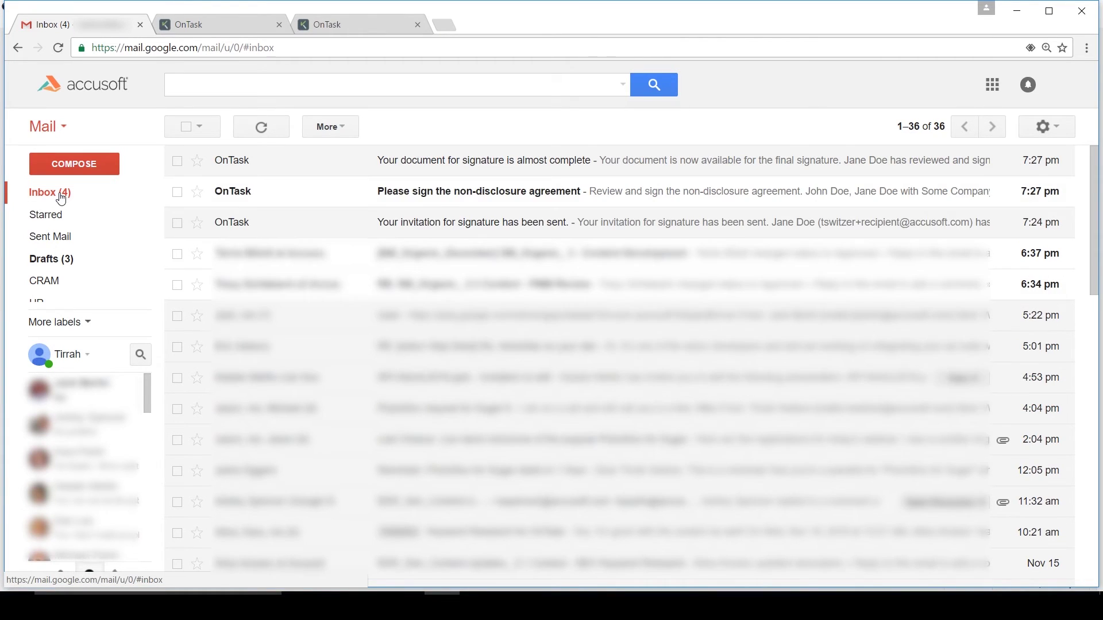
{"action": "left_click", "coordinate": [449, 193]}
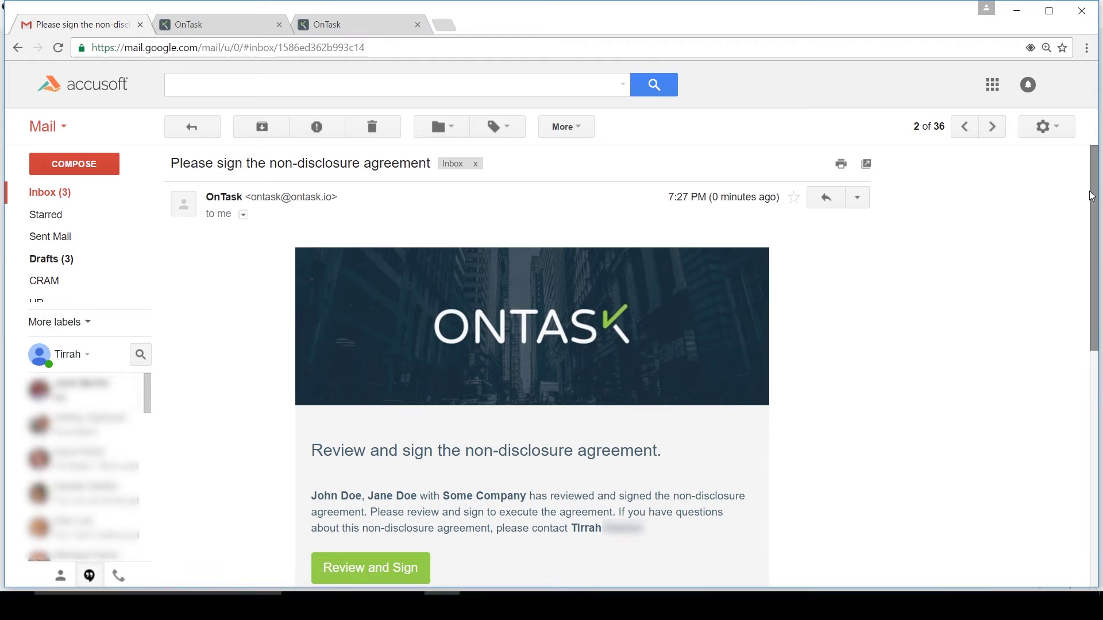
{"action": "left_click_drag", "start_coordinate": [1090, 196], "coordinate": [1090, 270]}
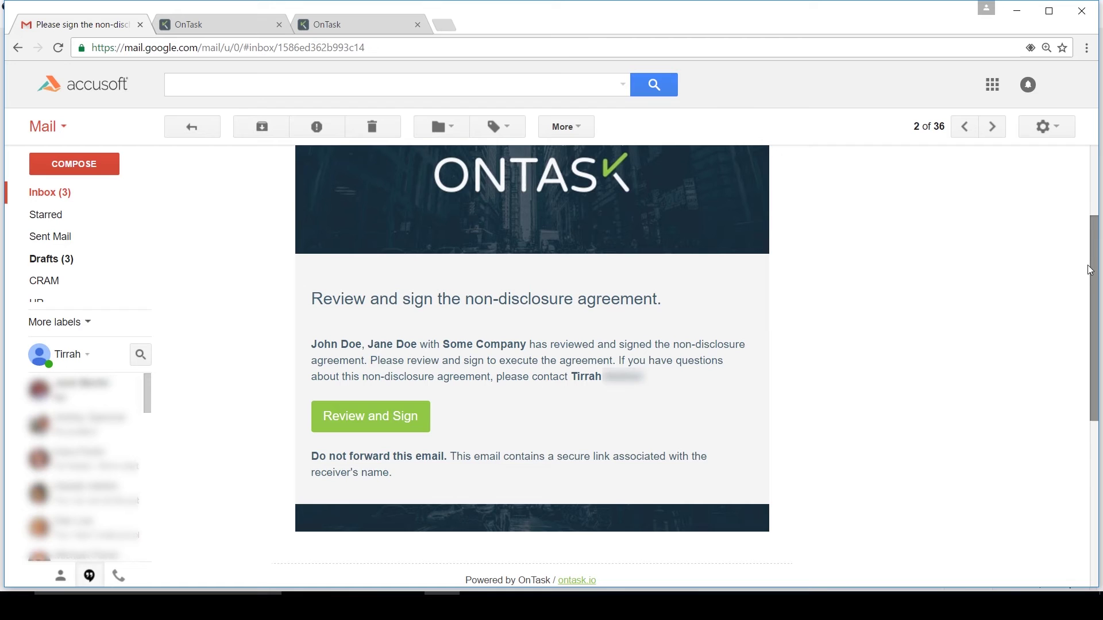
{"action": "left_click", "coordinate": [399, 418]}
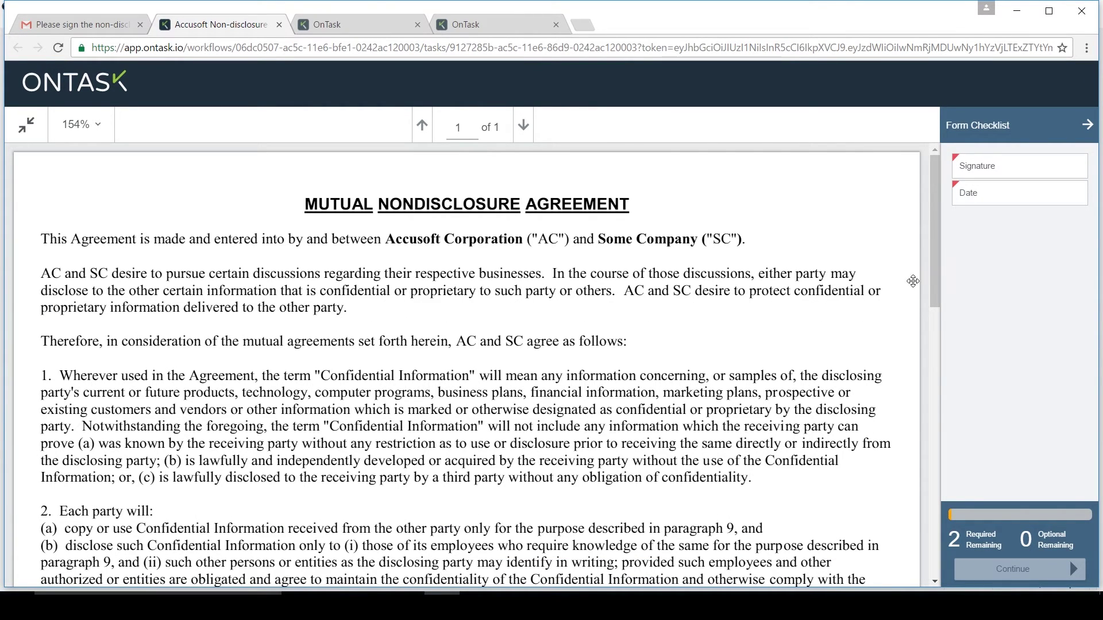
Step: Add Accusoft Corporation's signature, date it 11/16/2016, and submit the agreement
{"action": "left_click", "coordinate": [1033, 168]}
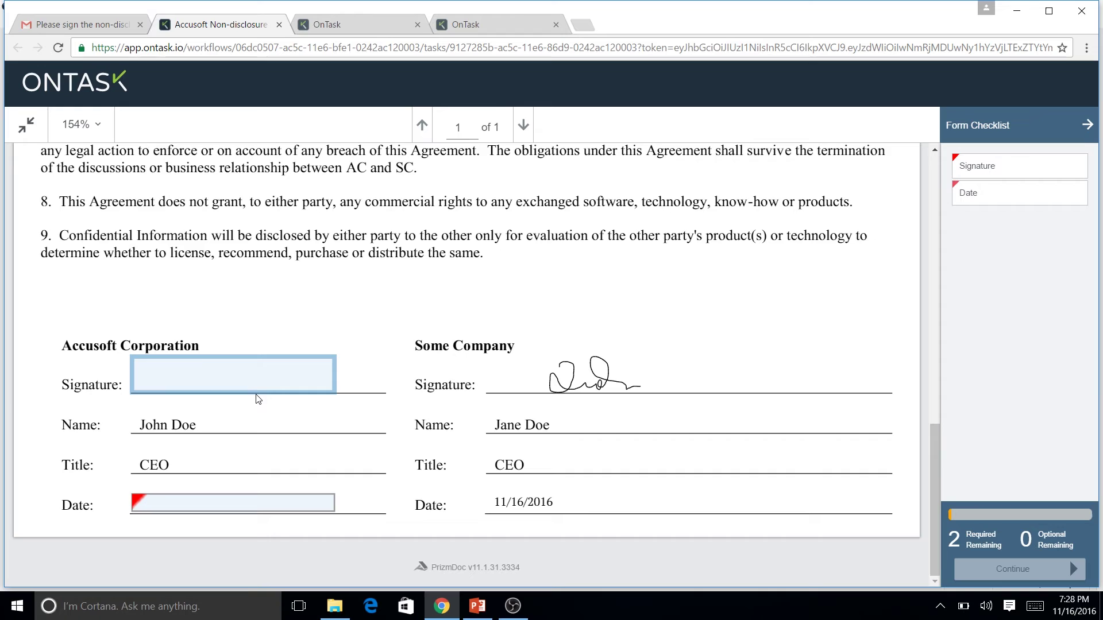
{"action": "left_click", "coordinate": [227, 379]}
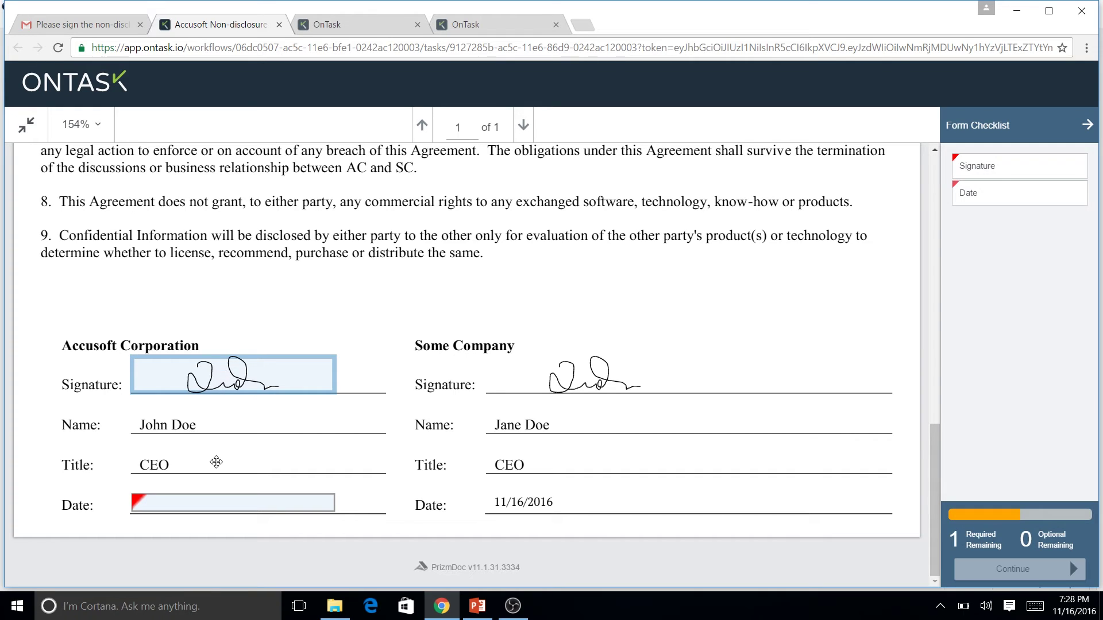
{"action": "left_click", "coordinate": [205, 504]}
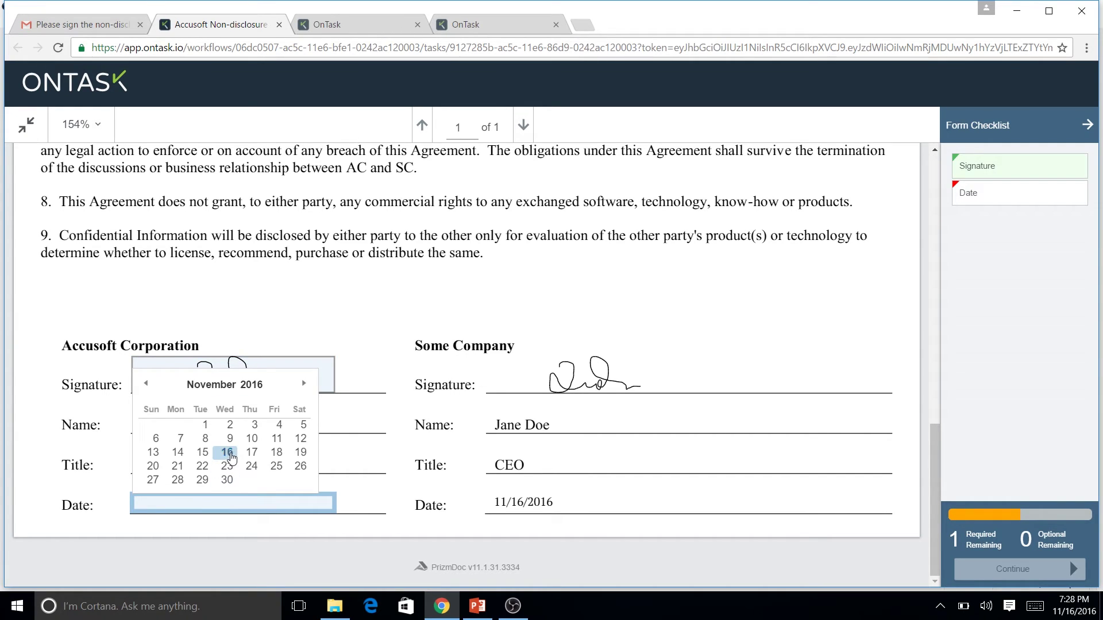
{"action": "left_click", "coordinate": [226, 452]}
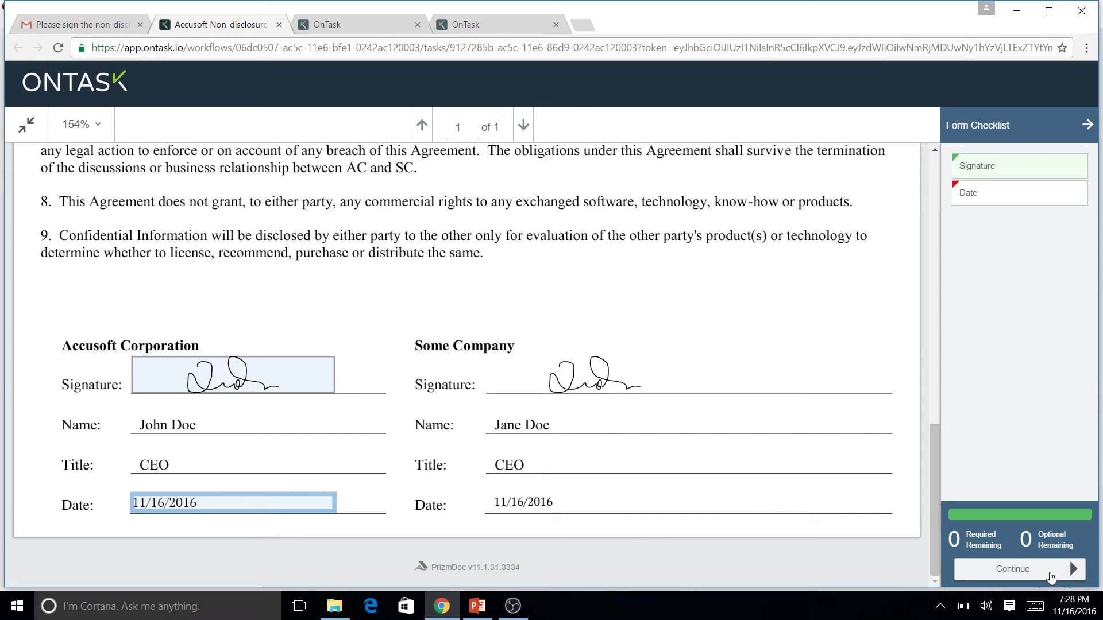
{"action": "left_click", "coordinate": [1050, 573]}
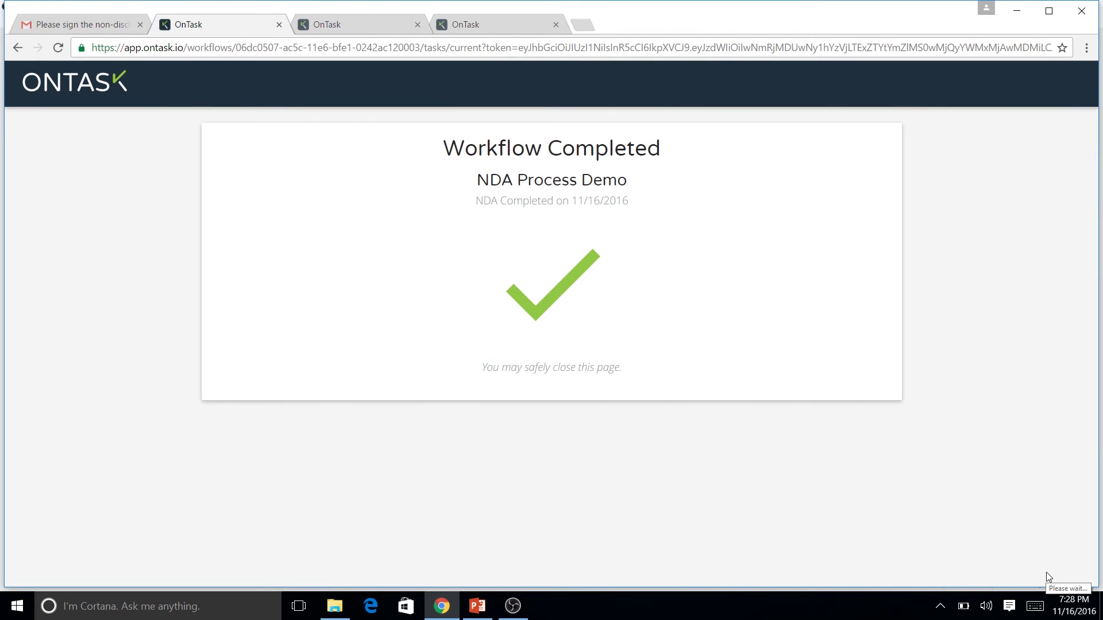
Step: Return to the Gmail inbox and open OnTask's 'Non-disclosure agreement is executed' email
{"action": "left_click", "coordinate": [108, 30]}
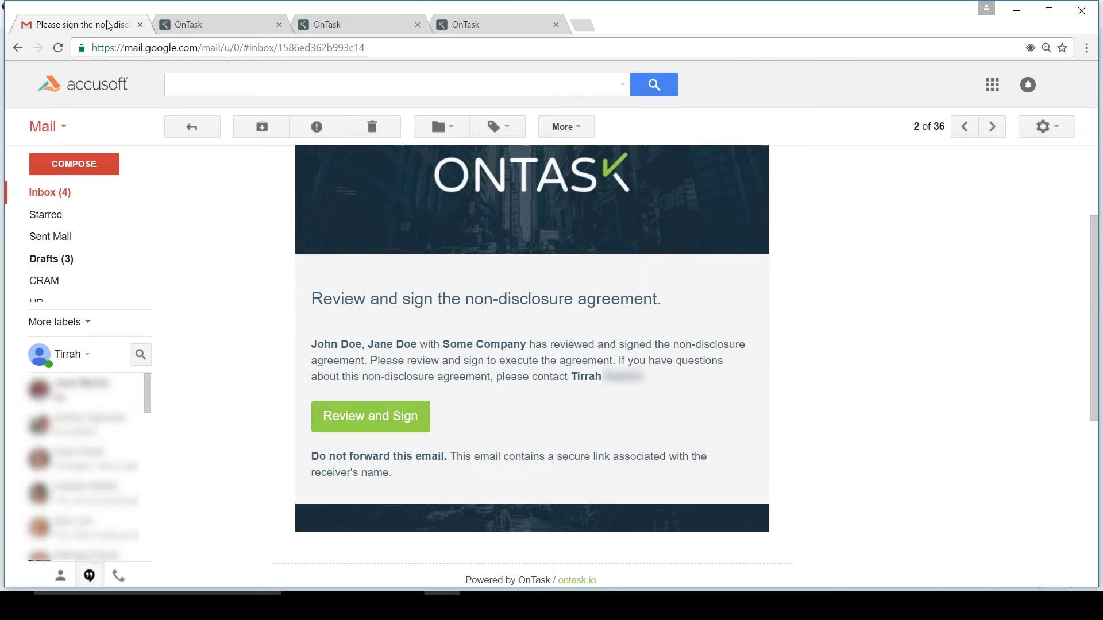
{"action": "left_click", "coordinate": [50, 192]}
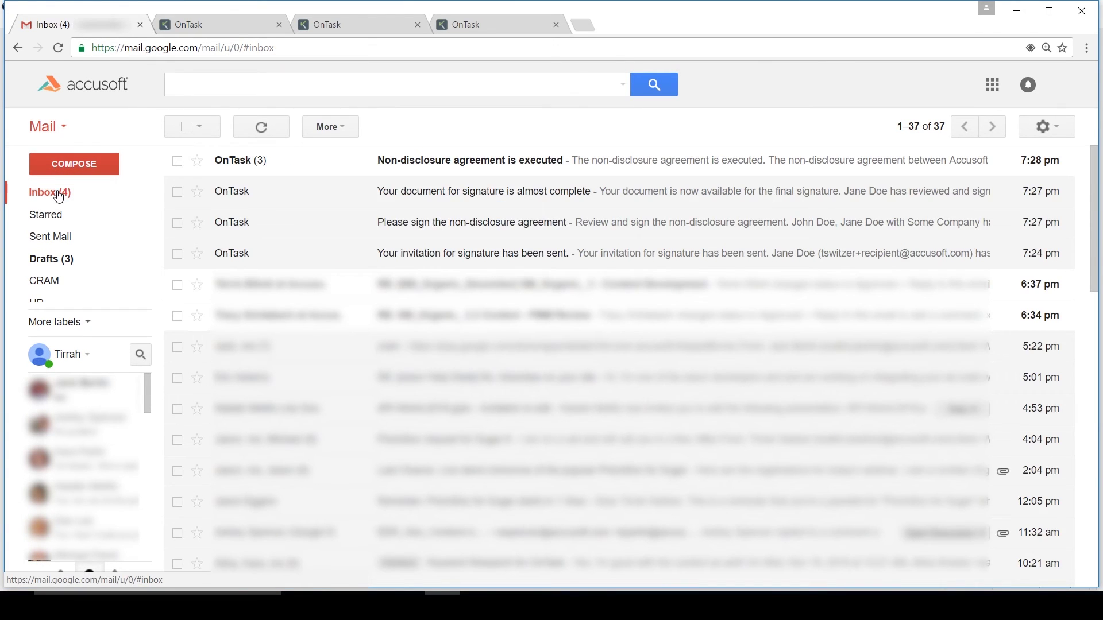
{"action": "left_click", "coordinate": [454, 164]}
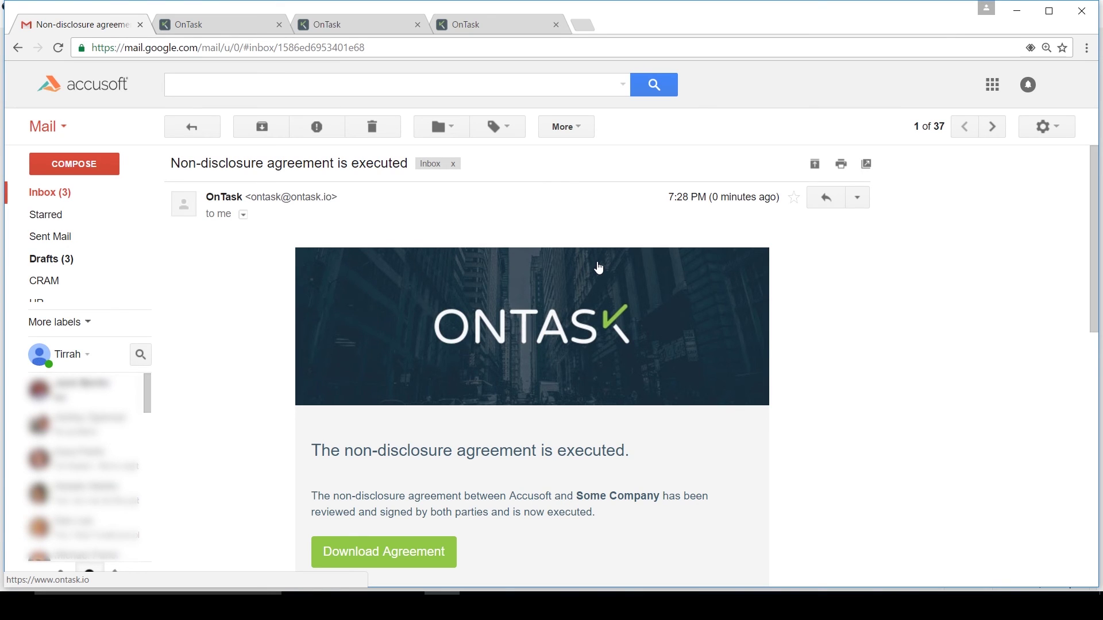
{"action": "scroll", "coordinate": [473, 407], "scroll_direction": "down", "scroll_amount": 2}
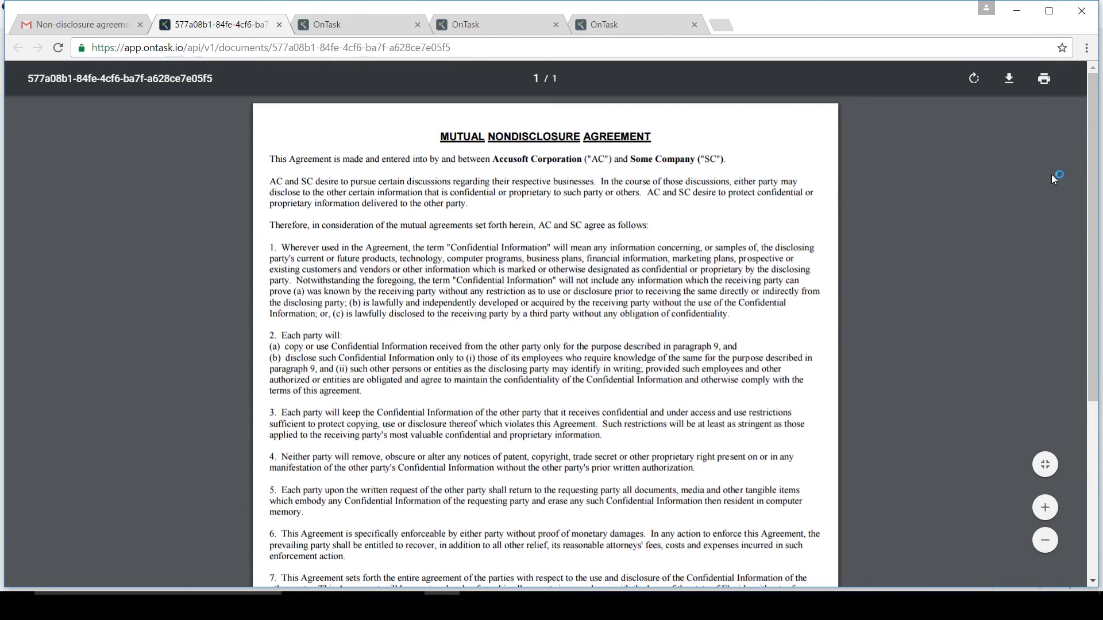
{"action": "left_click_drag", "start_coordinate": [1091, 147], "coordinate": [1075, 332]}
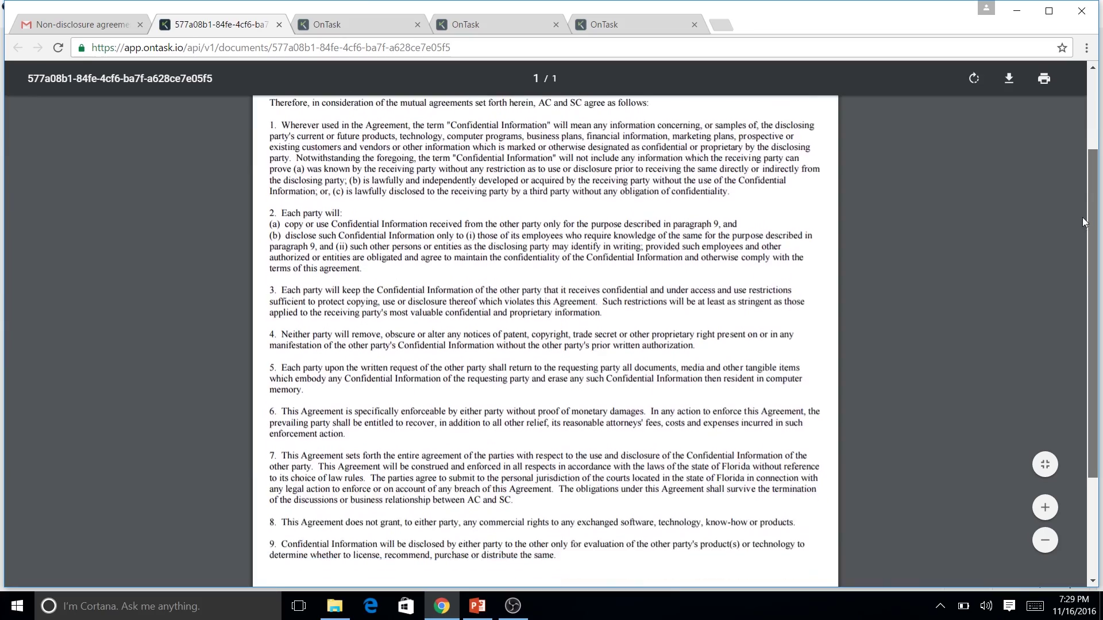
{"action": "scroll", "coordinate": [1073, 332], "scroll_direction": "up", "scroll_amount": 10}
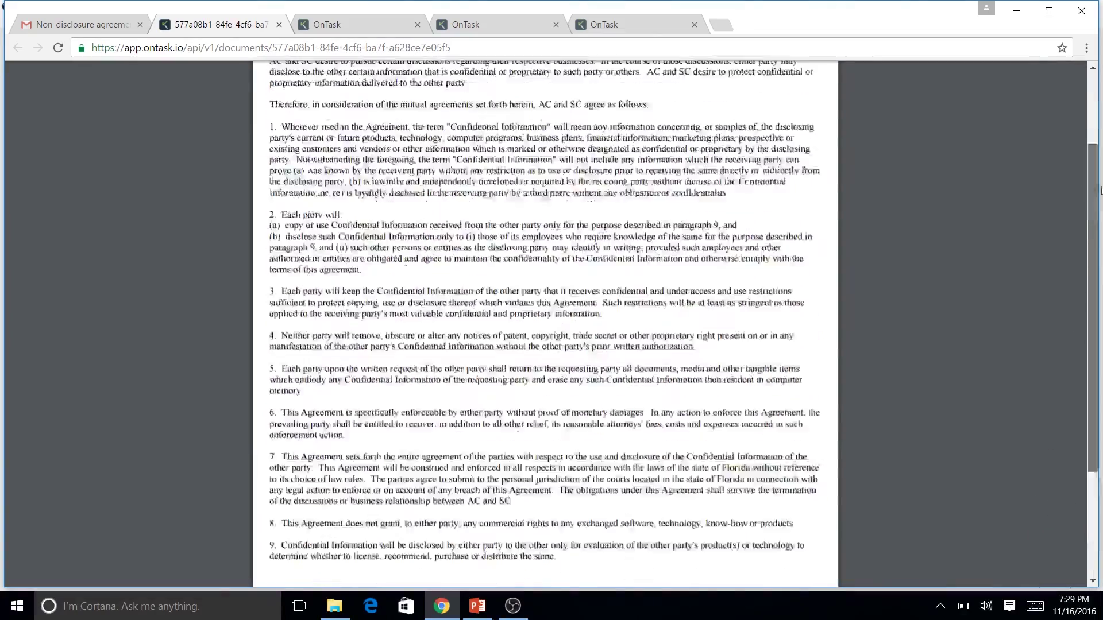